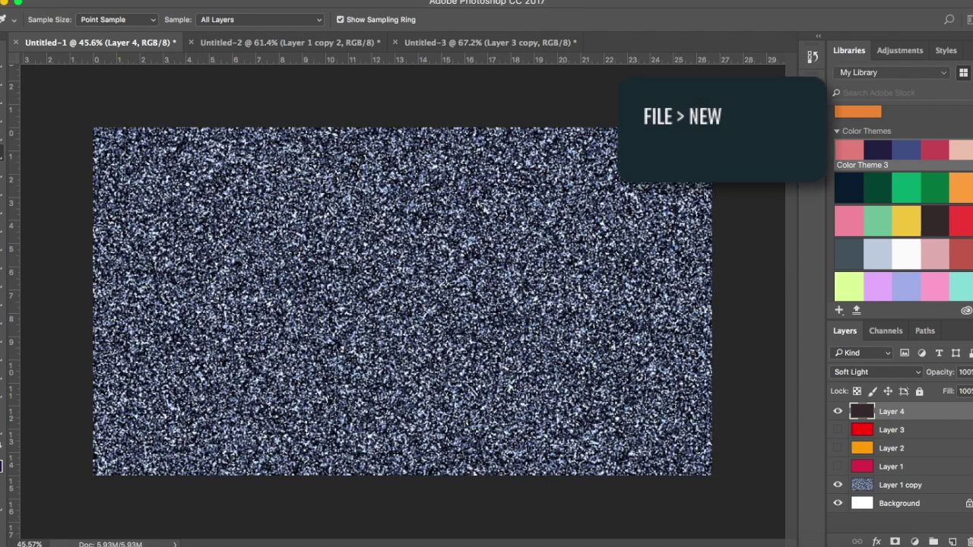
Bring up the File menu's new-document commands over the noise texture.
{"action": "left_click", "coordinate": [112, 1]}
Create a new document named 'glitter magic', 8 × 5 inches at 150 pixels/inch.
{"action": "left_click", "coordinate": [113, 2]}
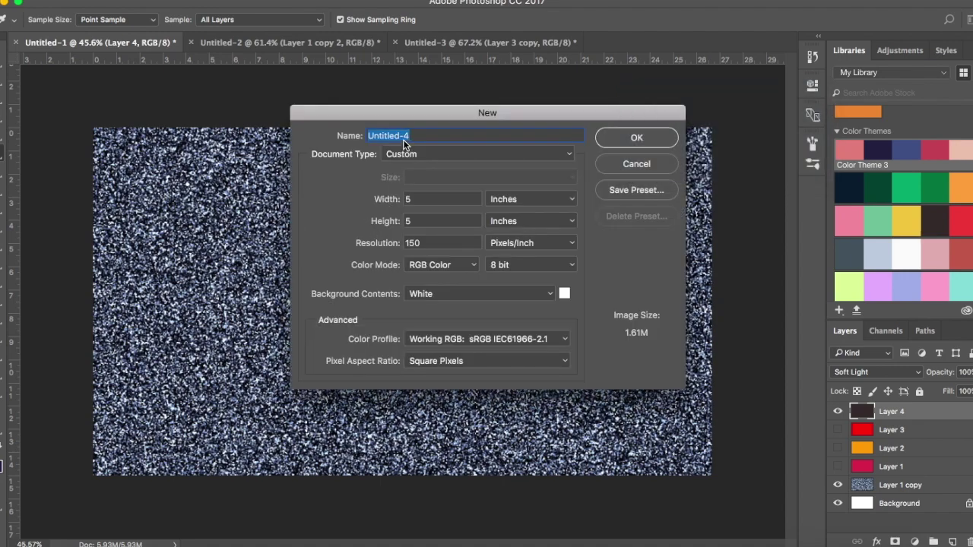
{"action": "type", "text": "glitter magic"}
{"action": "double_click", "coordinate": [408, 199]}
{"action": "type", "text": "8"}
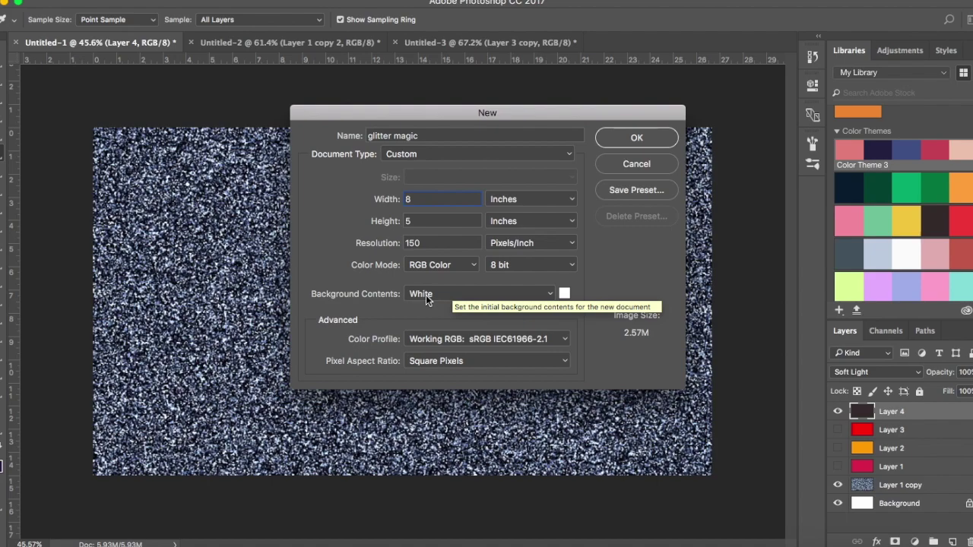
{"action": "left_click", "coordinate": [634, 139]}
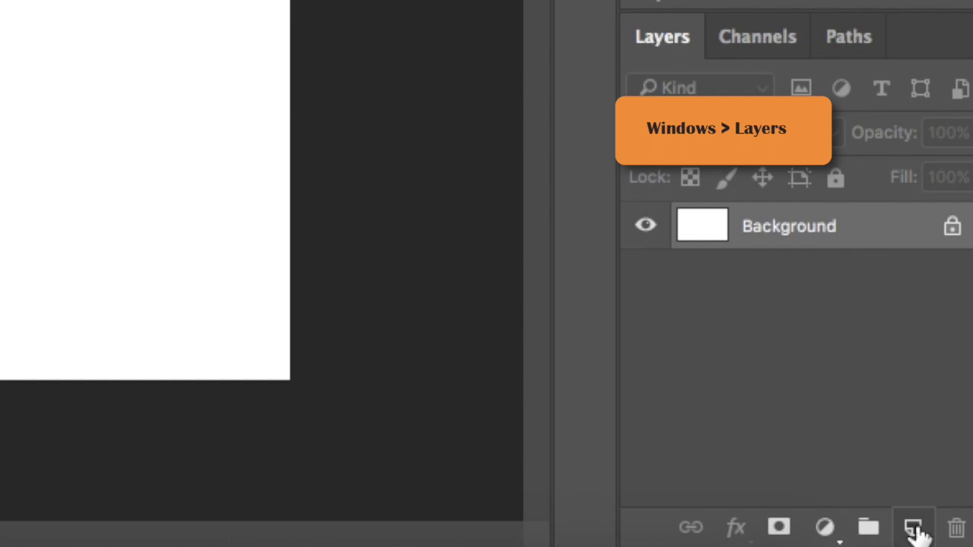
Add an empty Layer 1 and pick a light blue Easter Bunny swatch as foreground colour.
{"action": "left_click", "coordinate": [914, 529]}
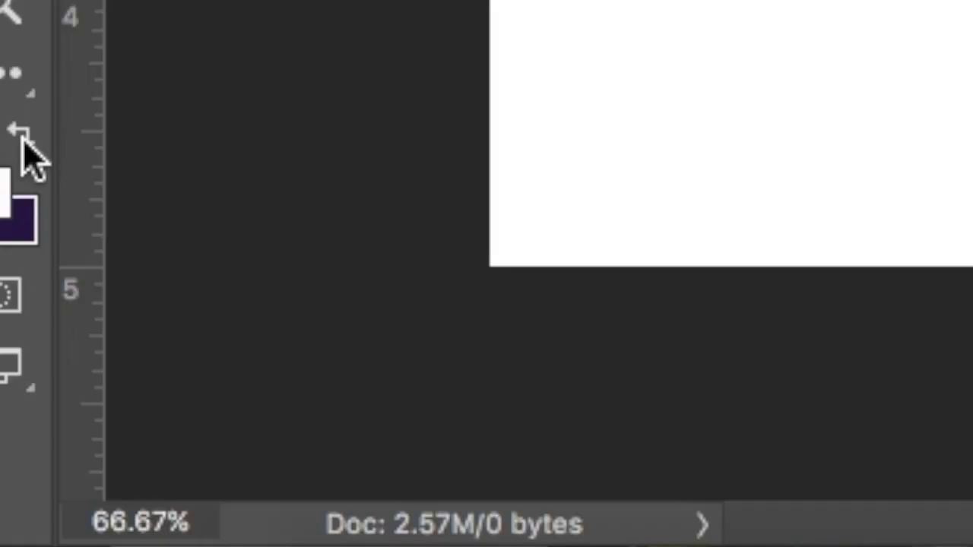
{"action": "left_click", "coordinate": [21, 148]}
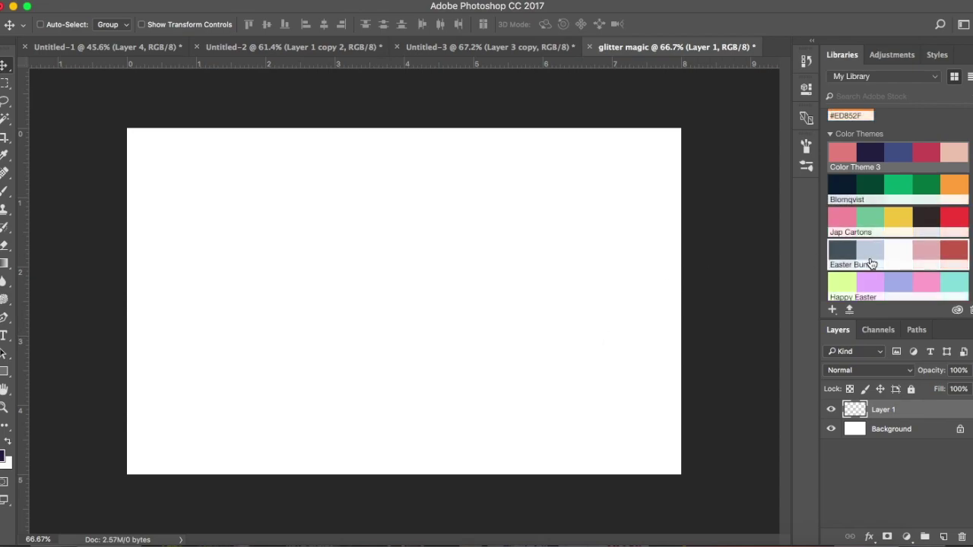
{"action": "left_click", "coordinate": [872, 256]}
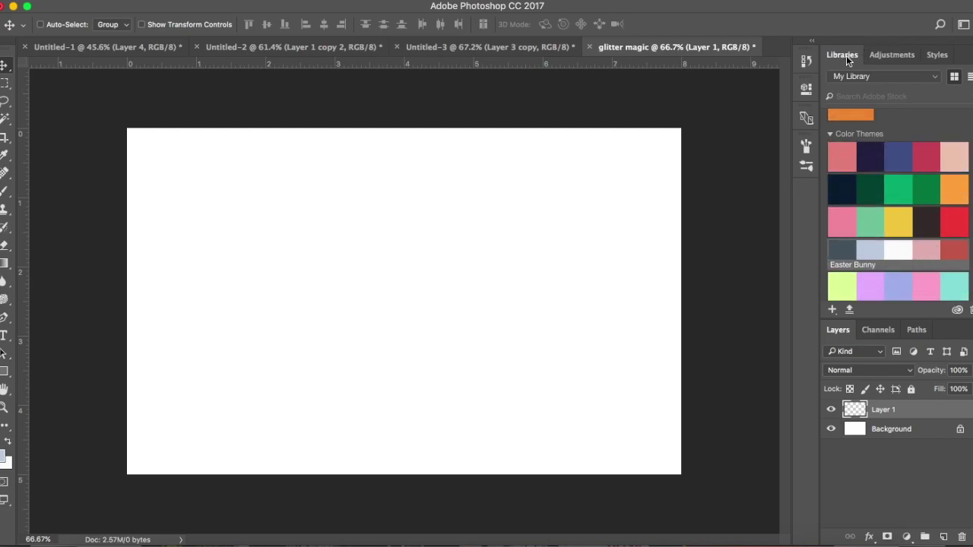
{"action": "left_click", "coordinate": [426, 0]}
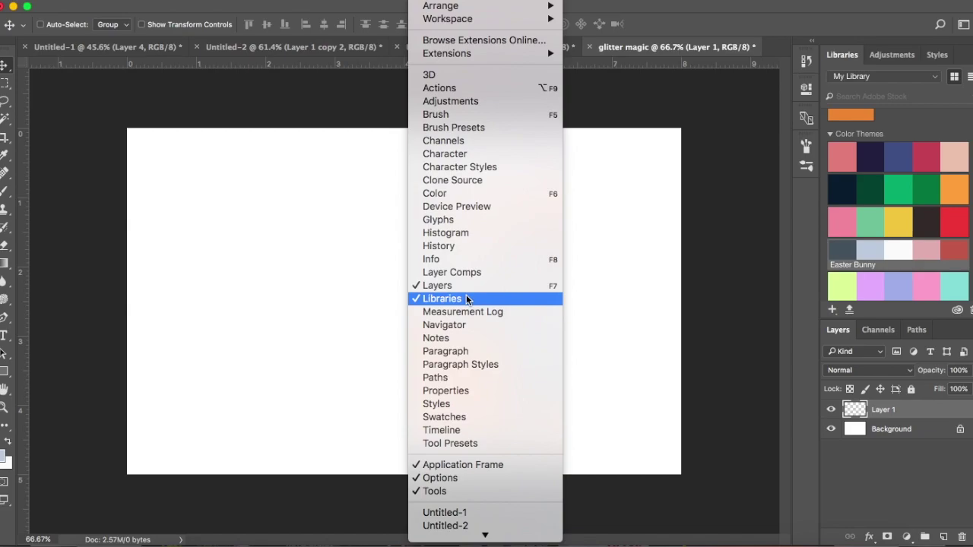
{"action": "left_click", "coordinate": [447, 422]}
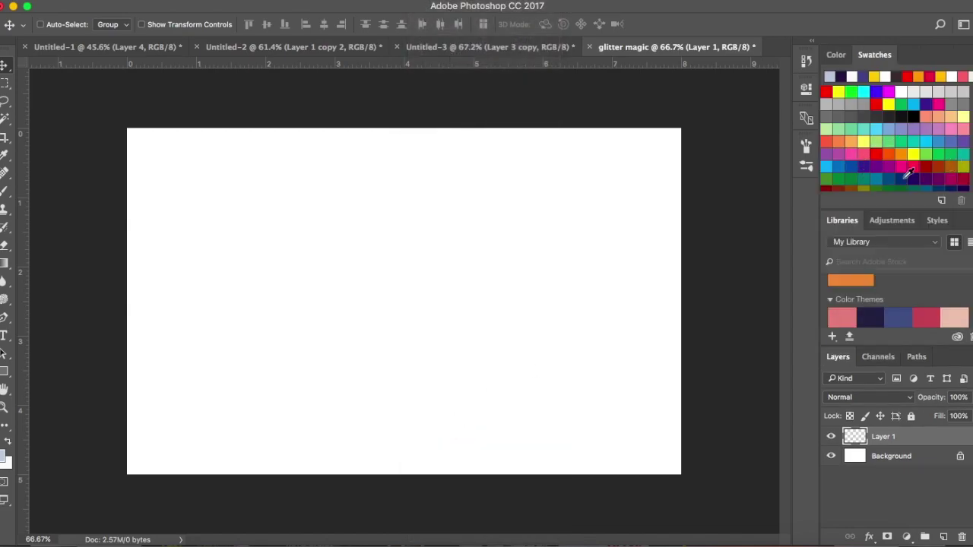
{"action": "scroll", "coordinate": [901, 137], "scroll_direction": "down", "scroll_amount": 3}
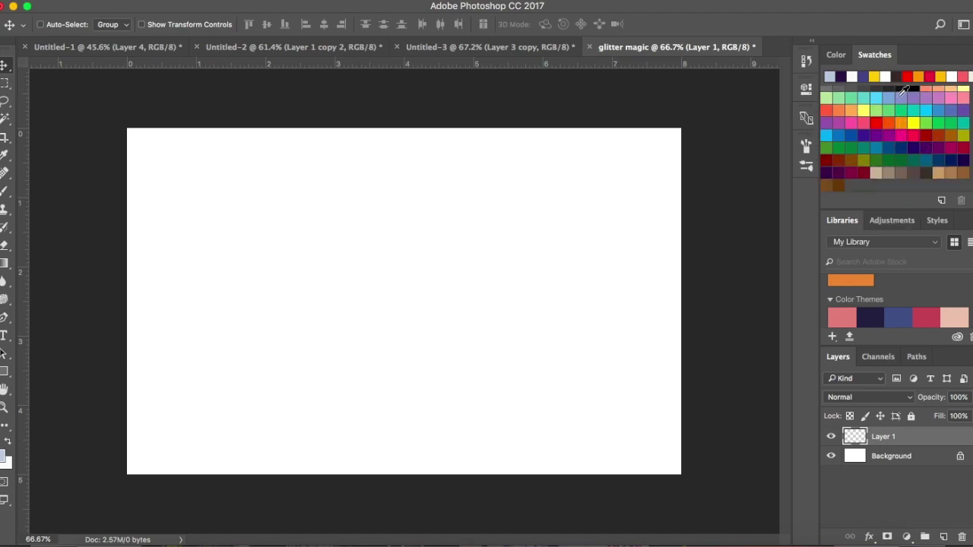
{"action": "left_click", "coordinate": [426, 0]}
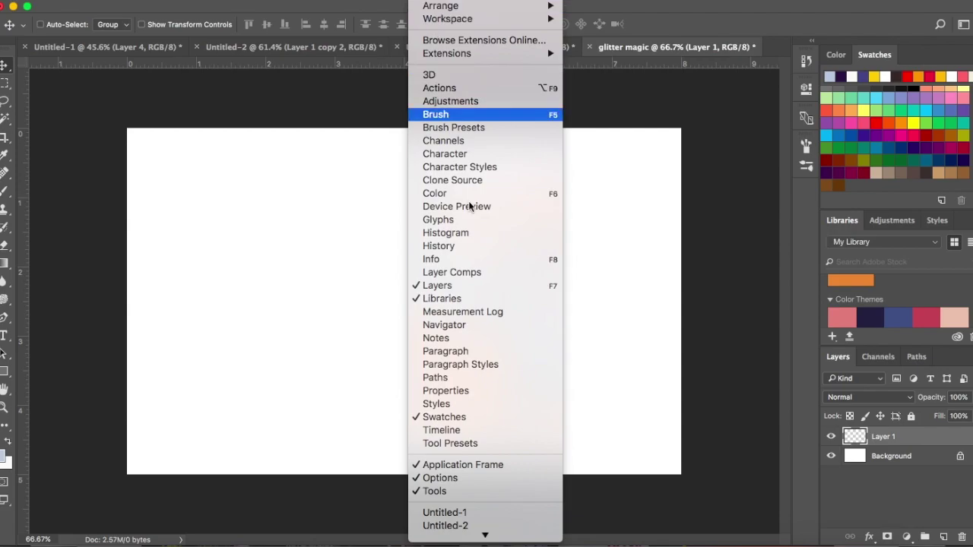
{"action": "left_click", "coordinate": [449, 416]}
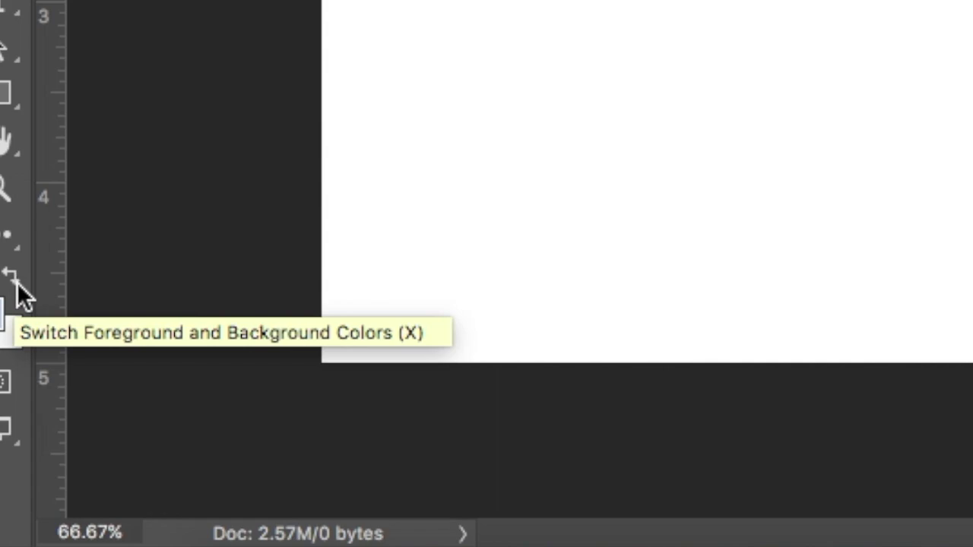
Make light blue the background colour and fill Layer 1 with it.
{"action": "left_click", "coordinate": [22, 296]}
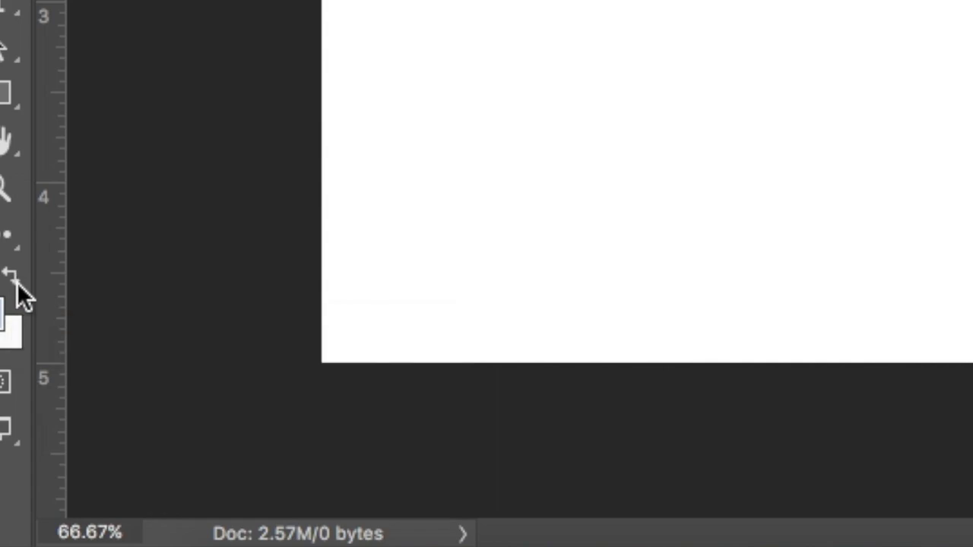
{"action": "left_click", "coordinate": [23, 296]}
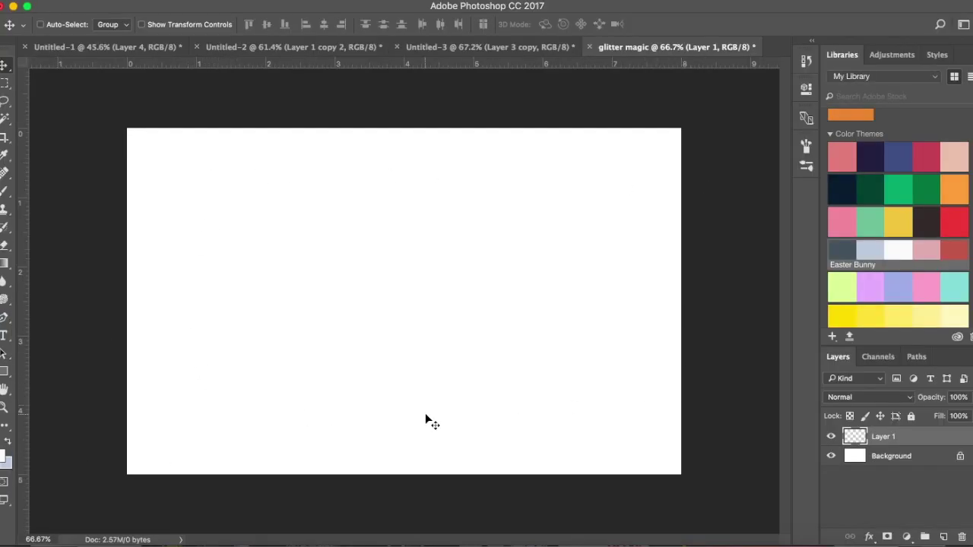
{"action": "key", "text": "super"}
{"action": "key", "text": "super+BackSpace"}
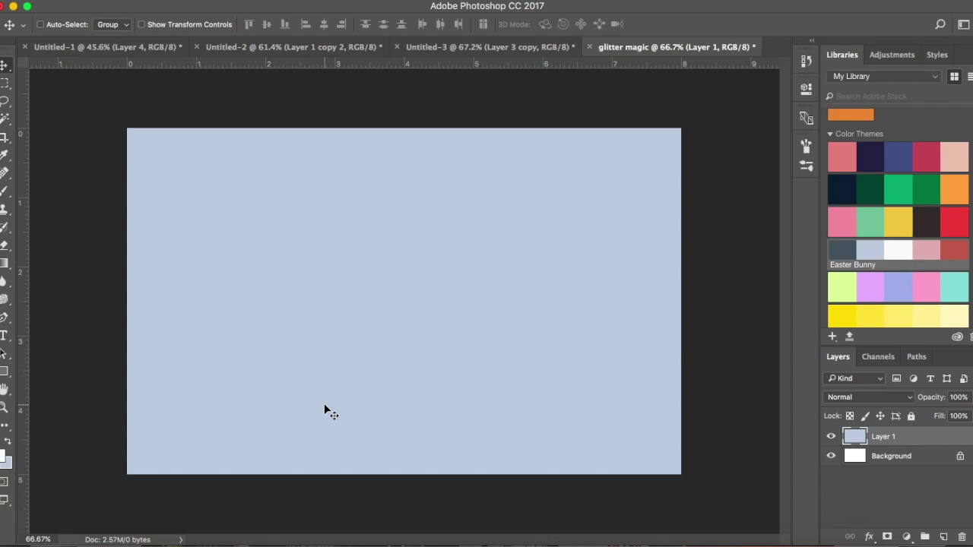
{"action": "left_click", "coordinate": [337, 0]}
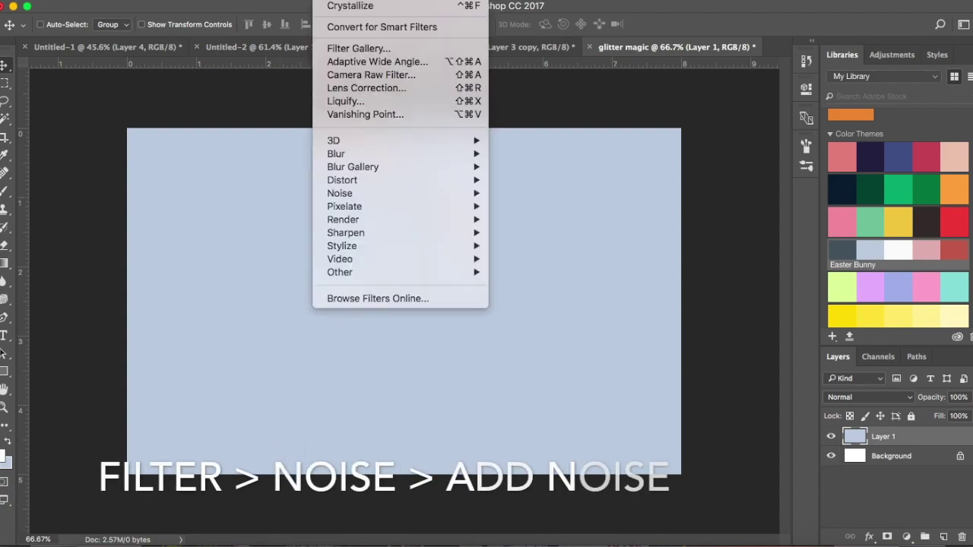
Apply Add Noise to Layer 1 at 60%, Uniform, Monochromatic.
{"action": "mouse_move", "coordinate": [381, 194]}
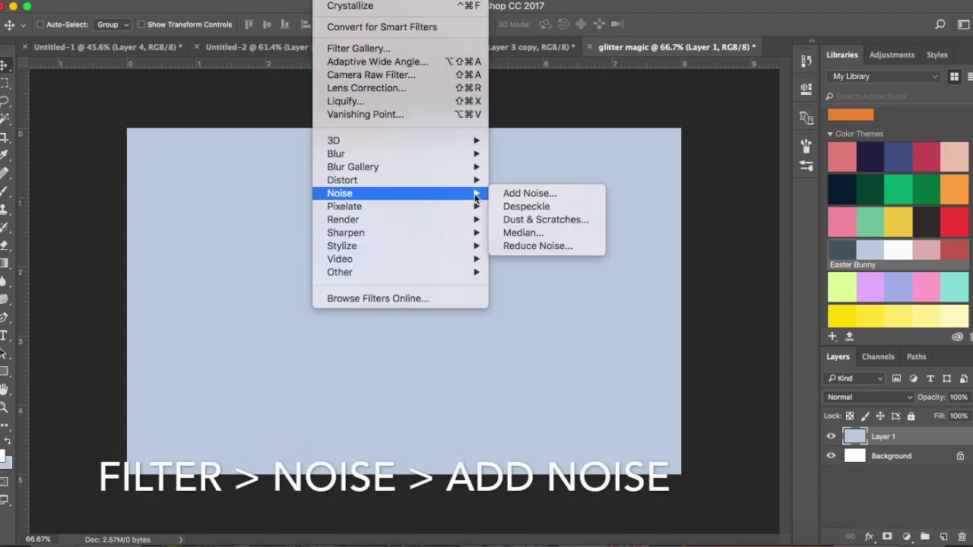
{"action": "left_click", "coordinate": [508, 193]}
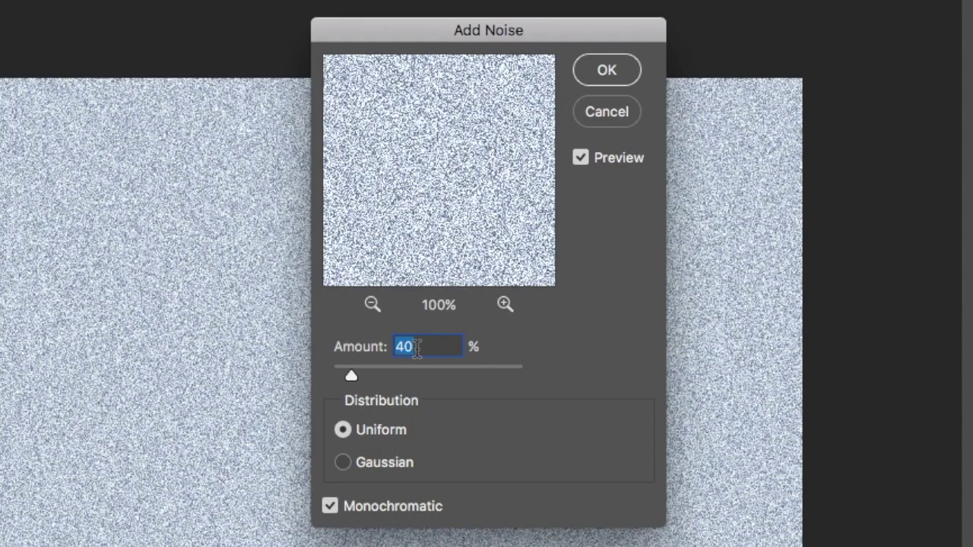
{"action": "left_click", "coordinate": [439, 293]}
{"action": "key", "text": "BackSpace"}
{"action": "key", "text": "BackSpace"}
{"action": "type", "text": "60"}
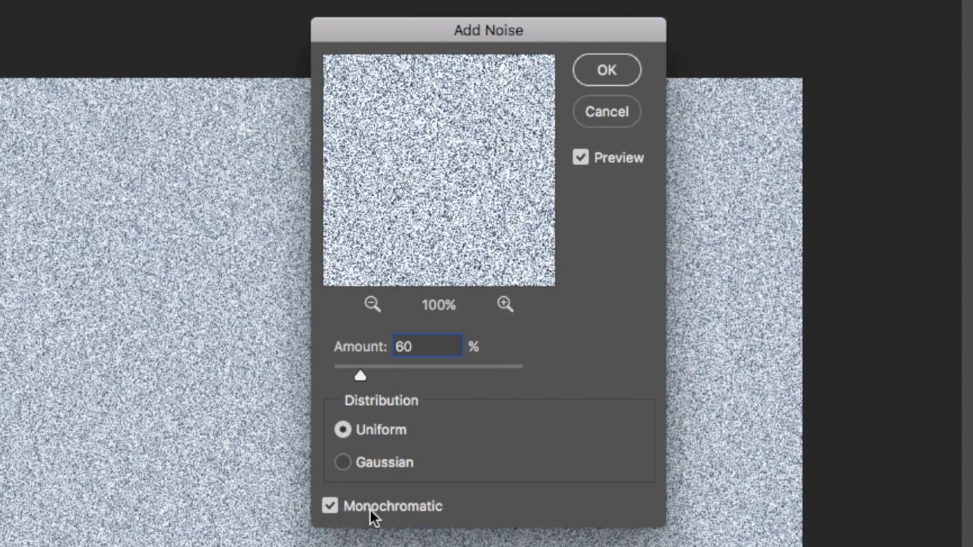
{"action": "left_click", "coordinate": [330, 507]}
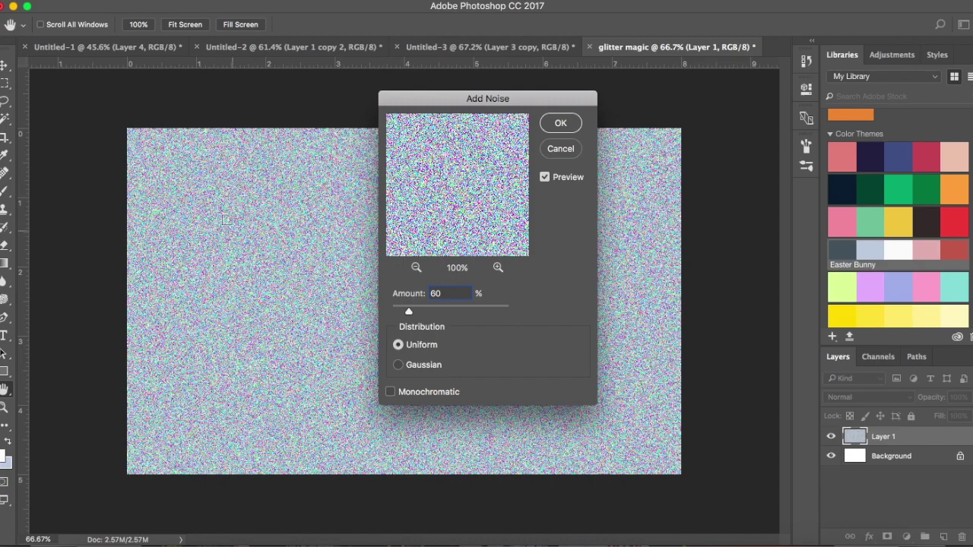
{"action": "left_click", "coordinate": [392, 392]}
{"action": "left_click", "coordinate": [560, 125]}
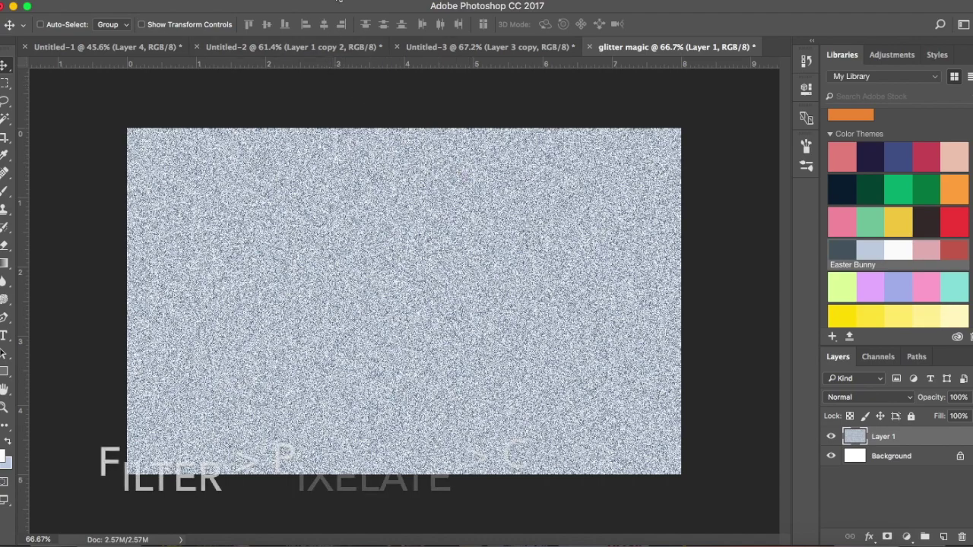
Apply the Crystallize filter with a cell size of 6 to Layer 1's noise.
{"action": "left_click", "coordinate": [340, 0]}
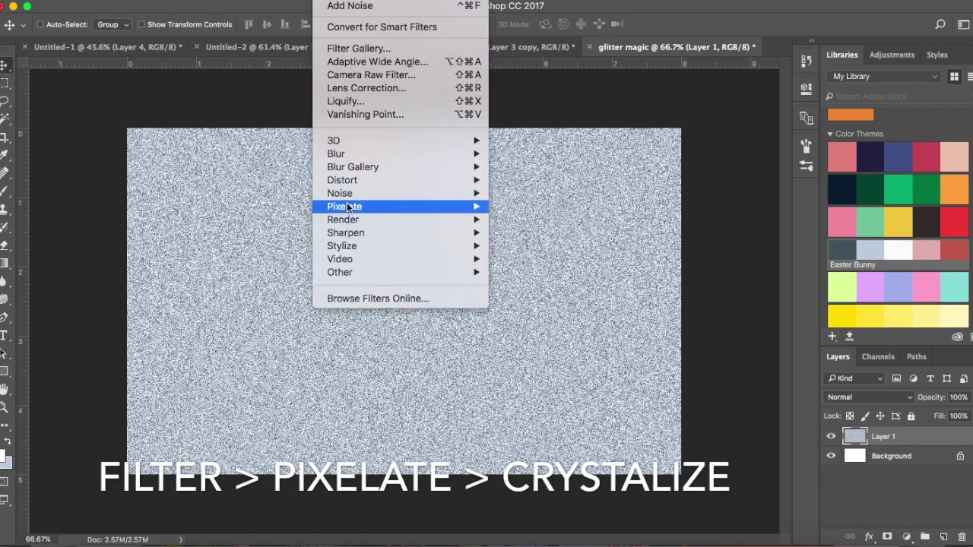
{"action": "mouse_move", "coordinate": [347, 205]}
{"action": "left_click", "coordinate": [530, 220]}
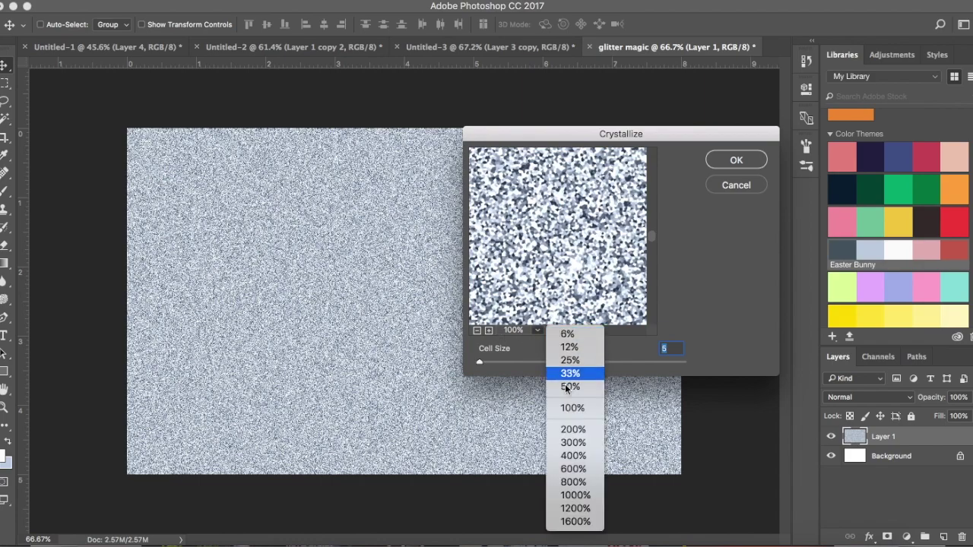
{"action": "left_click", "coordinate": [572, 442]}
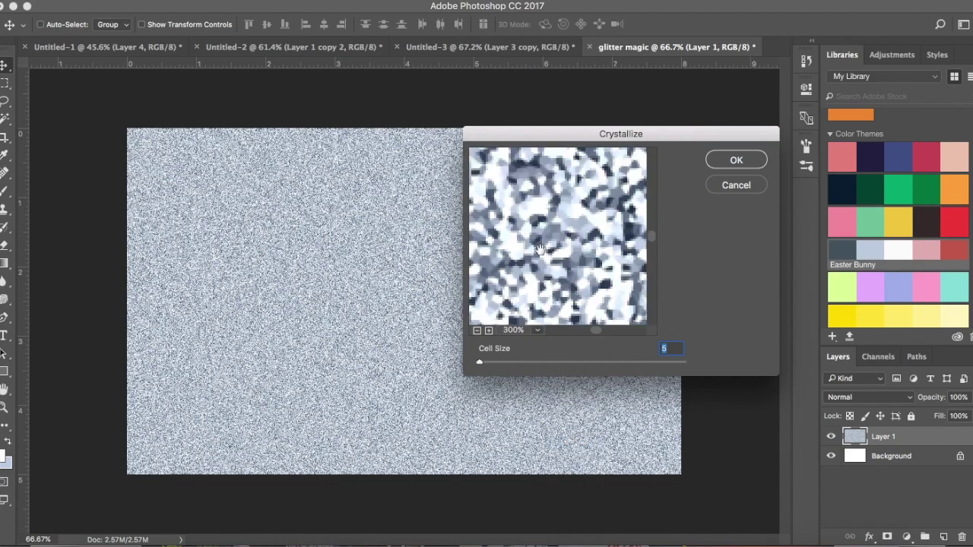
{"action": "left_click", "coordinate": [537, 331]}
{"action": "left_click", "coordinate": [573, 408]}
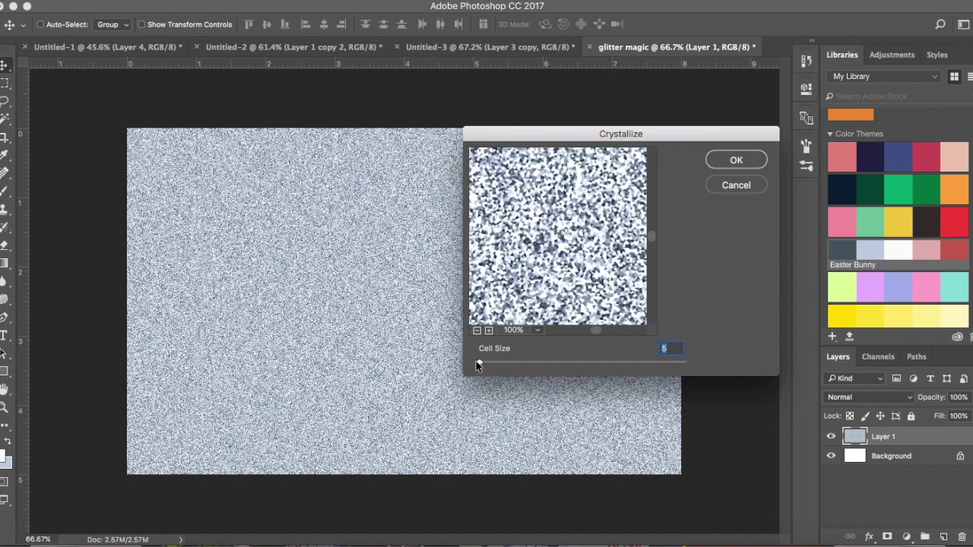
{"action": "mouse_move", "coordinate": [483, 363]}
{"action": "left_mouse_down"}
{"action": "mouse_move", "coordinate": [511, 364]}
{"action": "mouse_move", "coordinate": [482, 366]}
{"action": "left_mouse_up"}
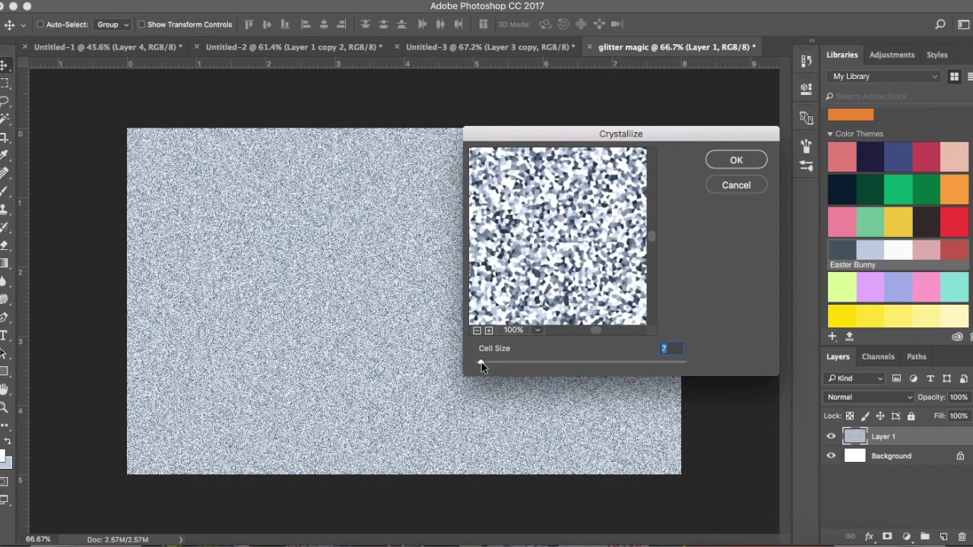
{"action": "type", "text": "6"}
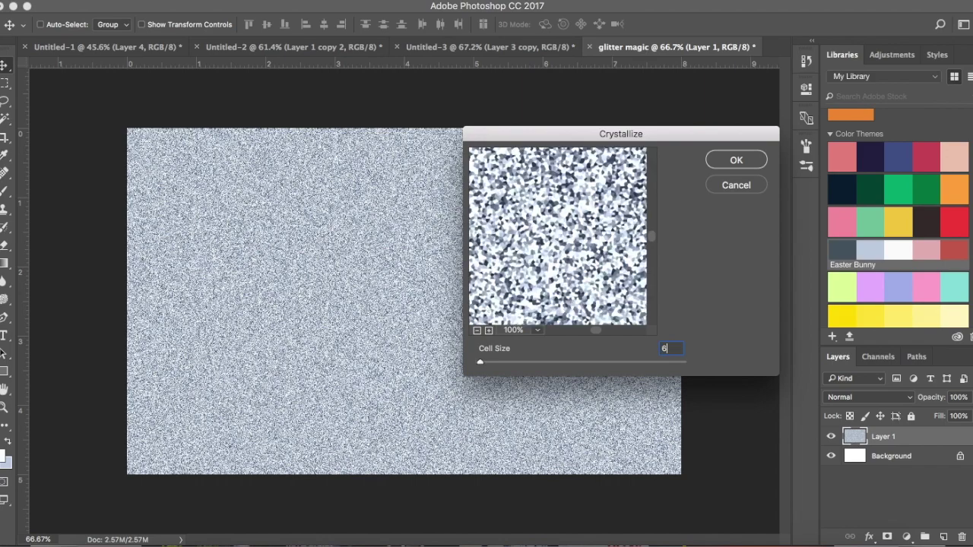
{"action": "left_click", "coordinate": [741, 162]}
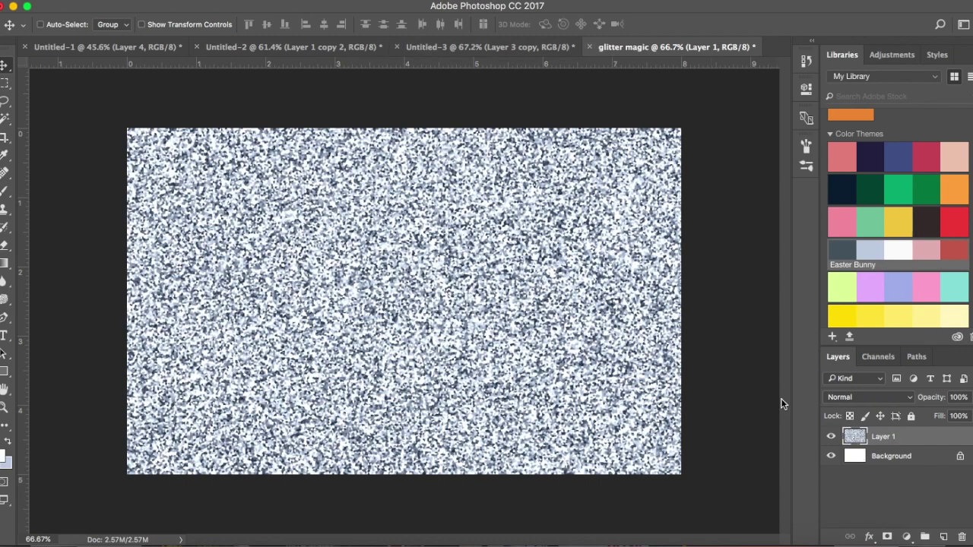
Duplicate Layer 1 as 'Layer 1 copy'.
{"action": "left_click", "coordinate": [439, 0]}
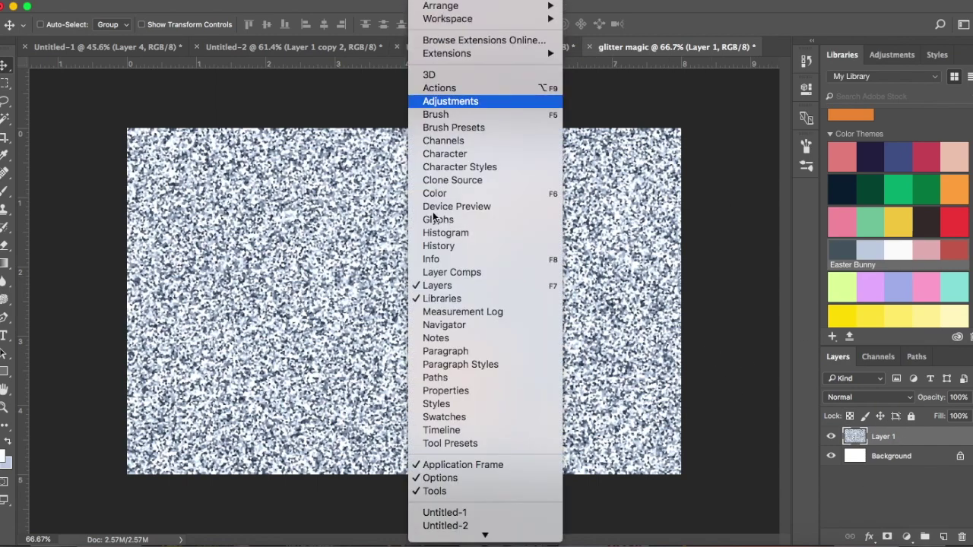
{"action": "left_click", "coordinate": [676, 432]}
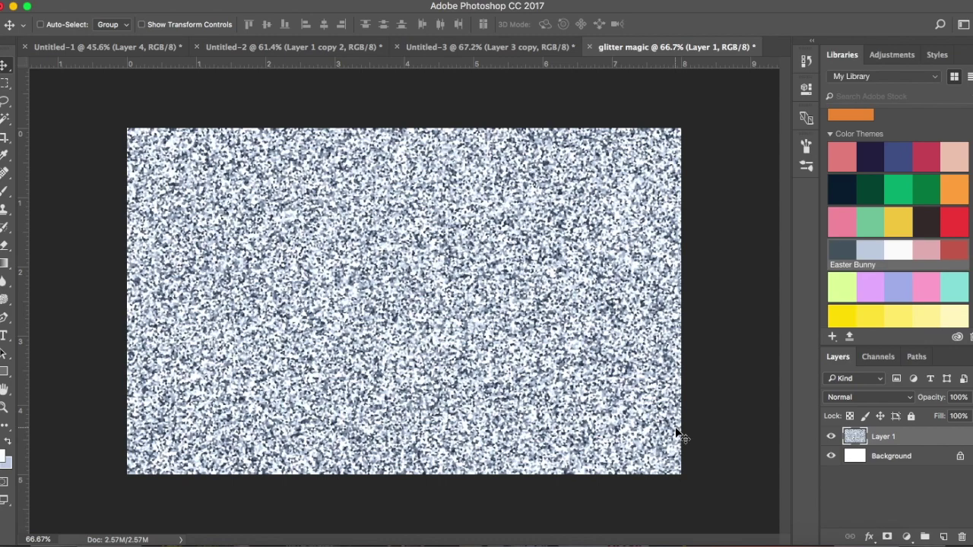
{"action": "right_click", "coordinate": [891, 439]}
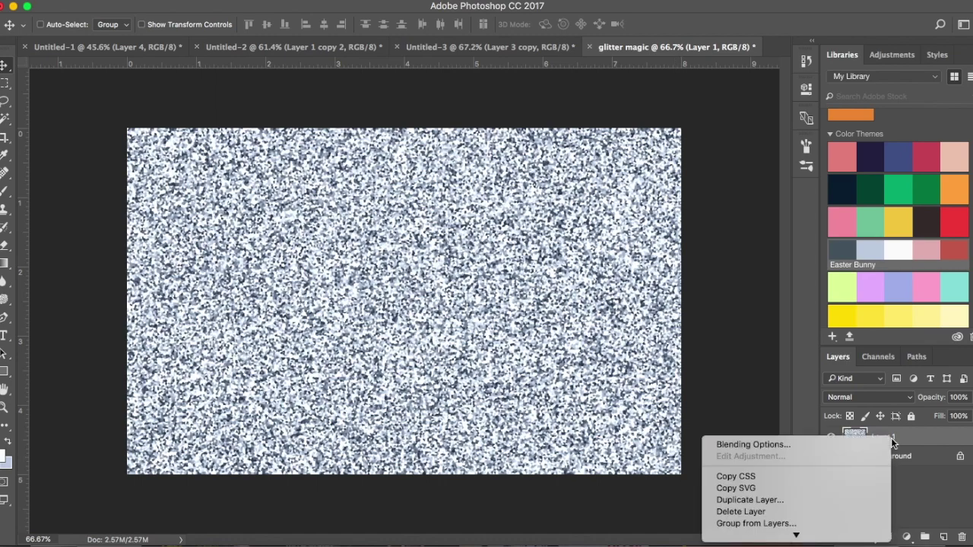
{"action": "scroll", "coordinate": [761, 488], "scroll_direction": "down", "scroll_amount": 1}
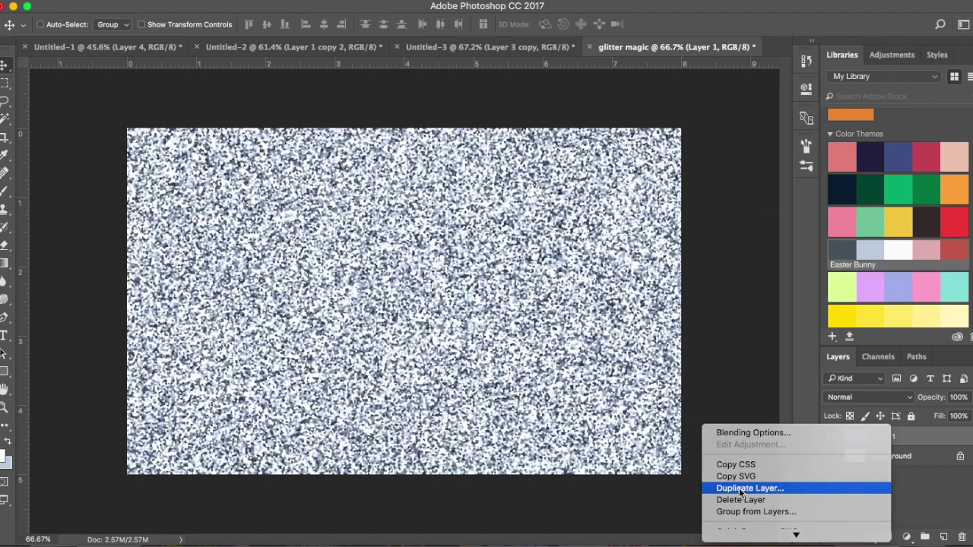
{"action": "left_click", "coordinate": [740, 490]}
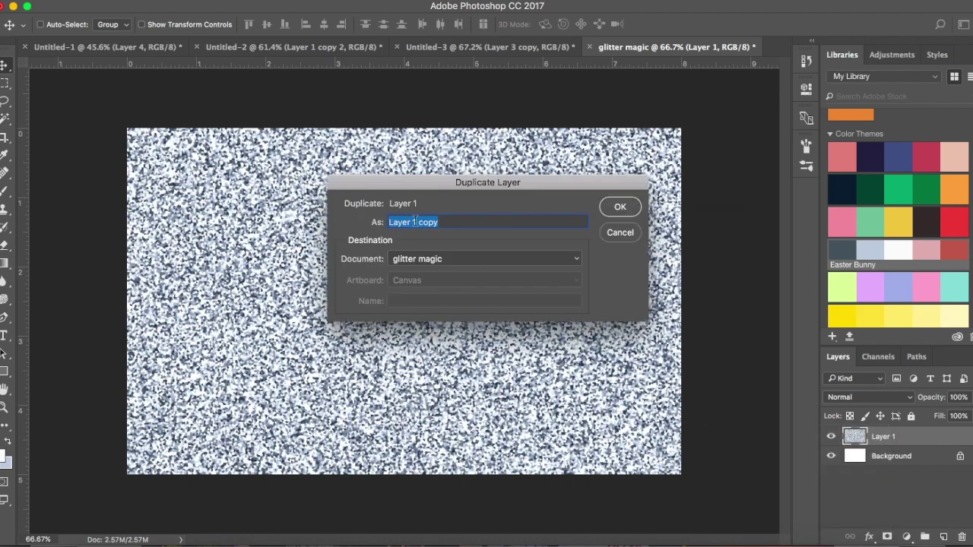
{"action": "left_click", "coordinate": [620, 210]}
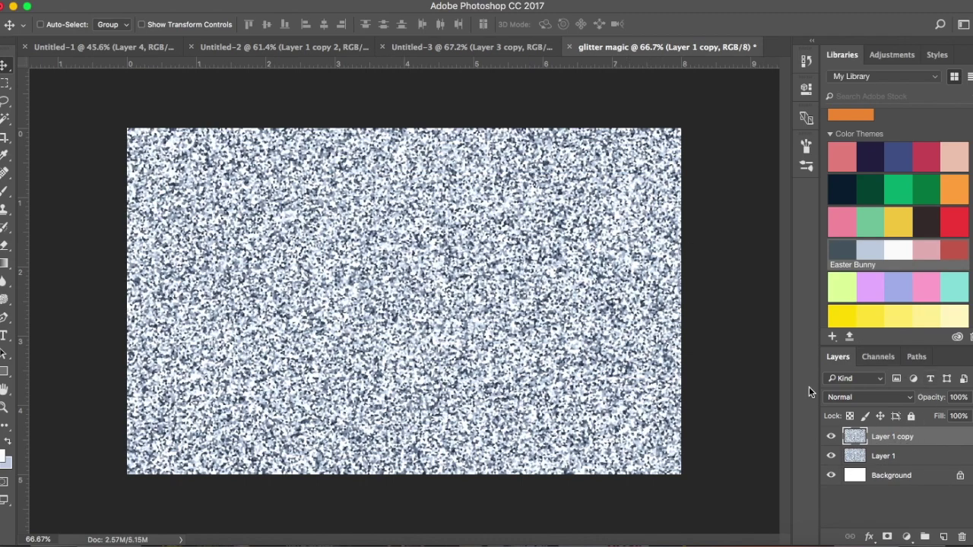
Set Layer 1 copy's blend mode to Multiply in Blending Options.
{"action": "right_click", "coordinate": [909, 441]}
{"action": "right_click", "coordinate": [907, 439]}
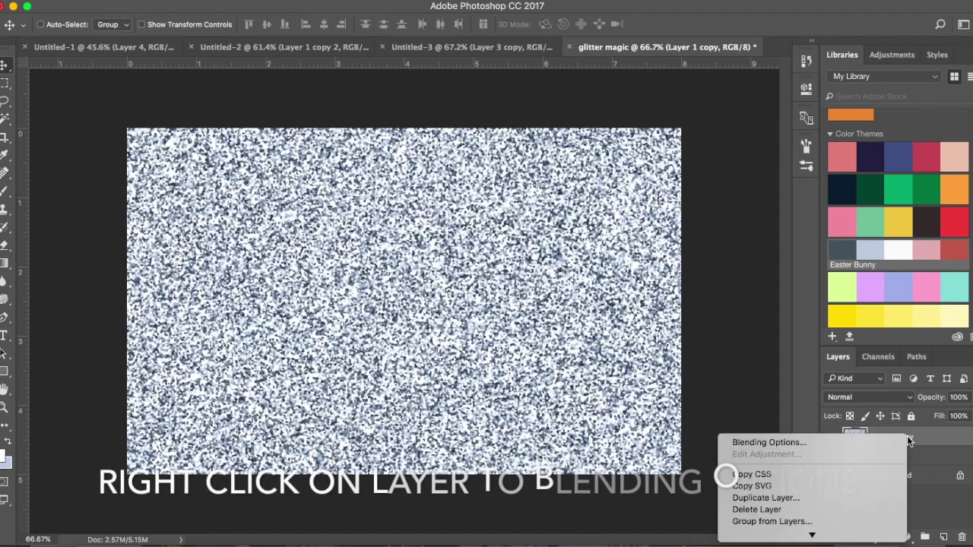
{"action": "left_click", "coordinate": [799, 441]}
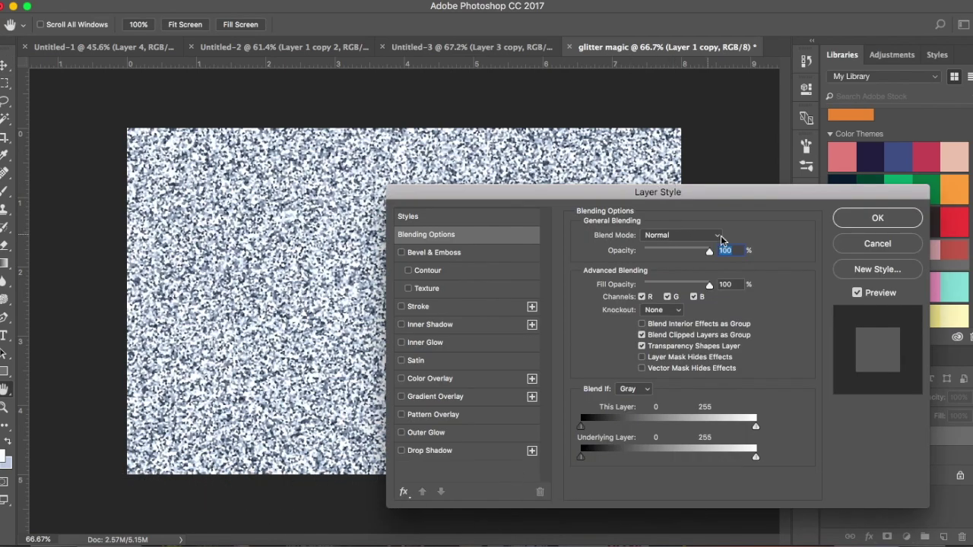
{"action": "left_click", "coordinate": [718, 236]}
{"action": "left_click", "coordinate": [660, 274]}
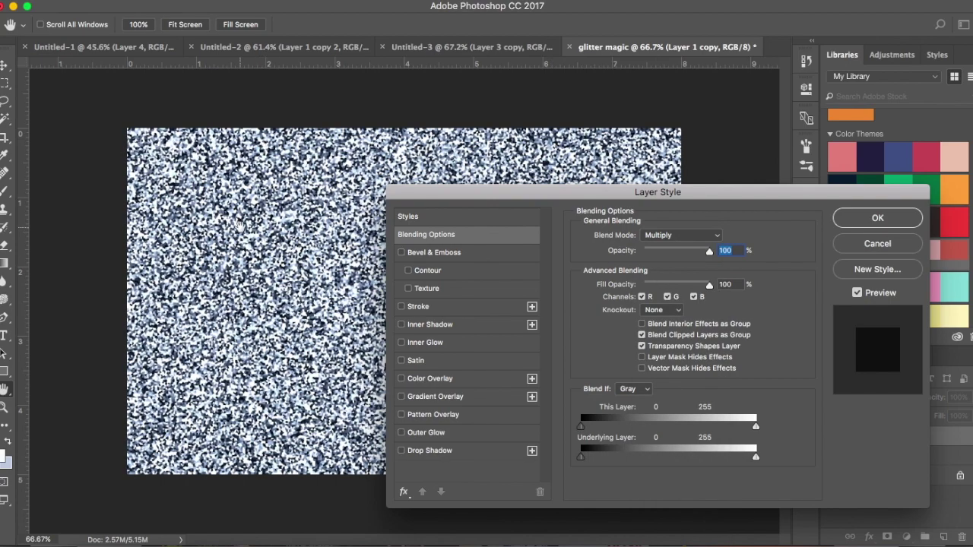
{"action": "left_click", "coordinate": [877, 220]}
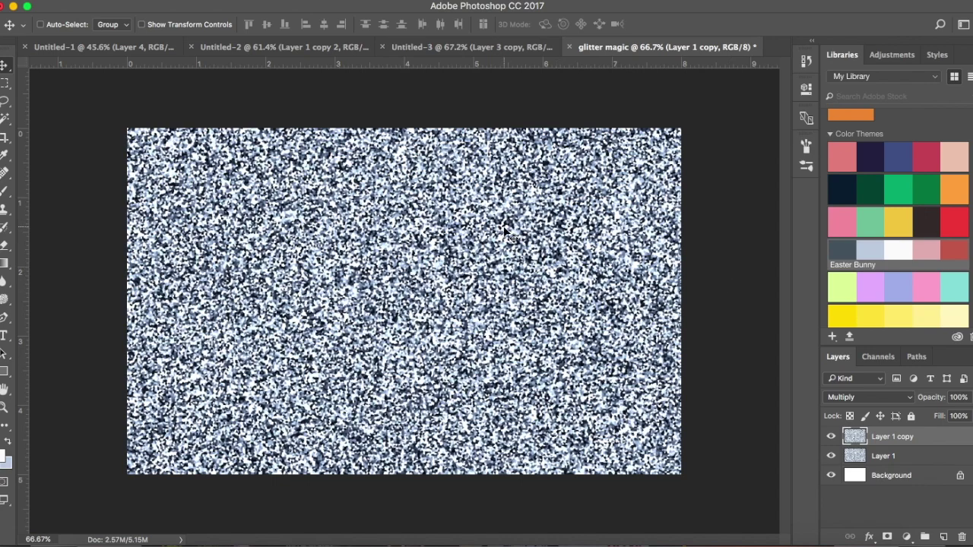
Rotate the whole glitter magic image 180°.
{"action": "left_click", "coordinate": [179, 0]}
{"action": "mouse_move", "coordinate": [200, 126]}
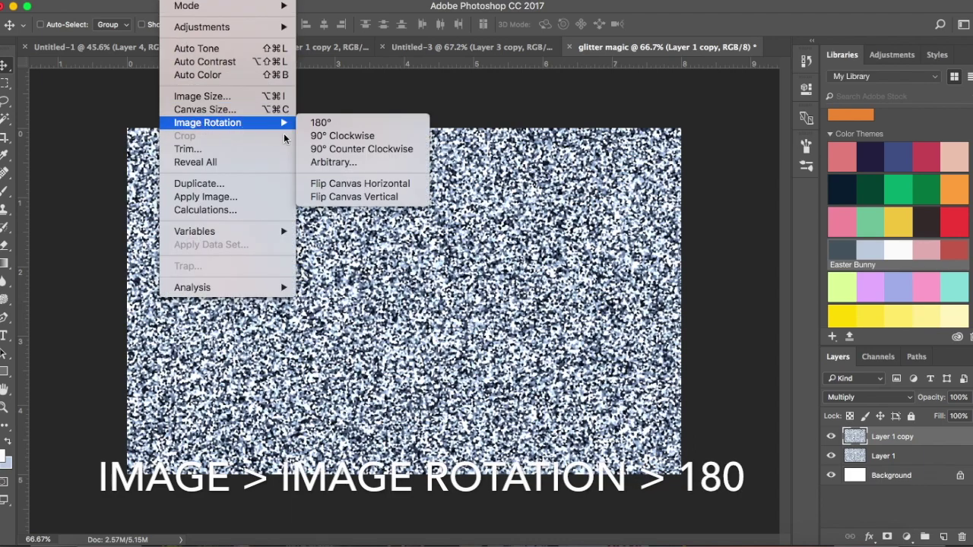
{"action": "left_click", "coordinate": [342, 126]}
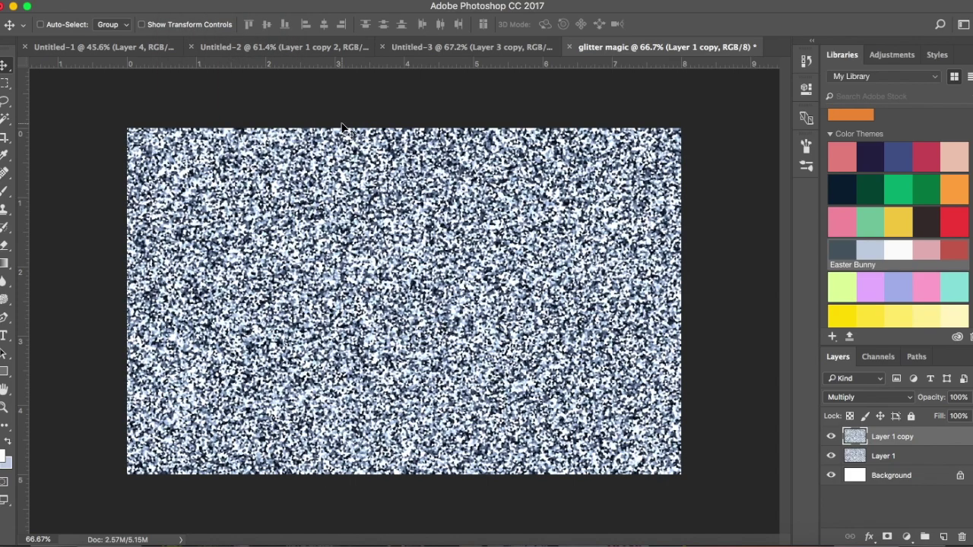
Toggle Layer 1 copy and Layer 1 visibility off and on to compare the texture.
{"action": "left_click", "coordinate": [831, 439]}
{"action": "left_click", "coordinate": [832, 438]}
{"action": "left_click", "coordinate": [832, 457]}
{"action": "left_click", "coordinate": [833, 459]}
{"action": "right_click", "coordinate": [903, 439]}
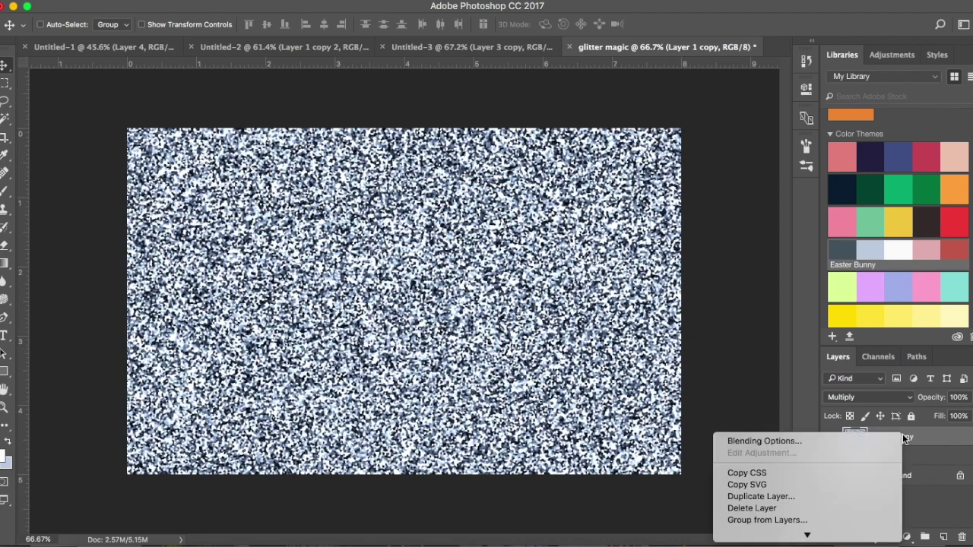
Duplicate Layer 1 copy into Layer 1 copy 2 and confirm it blends in Multiply.
{"action": "left_click", "coordinate": [787, 497]}
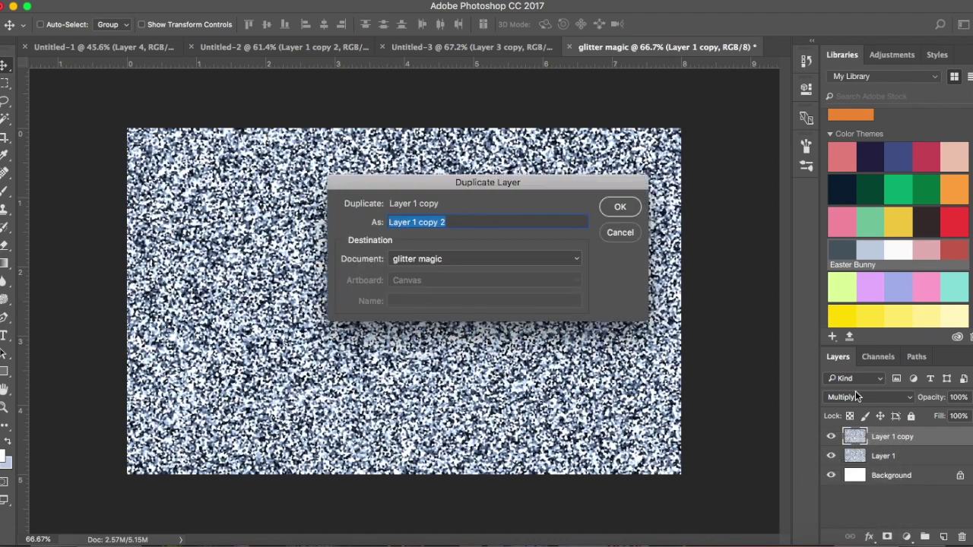
{"action": "left_click", "coordinate": [620, 207]}
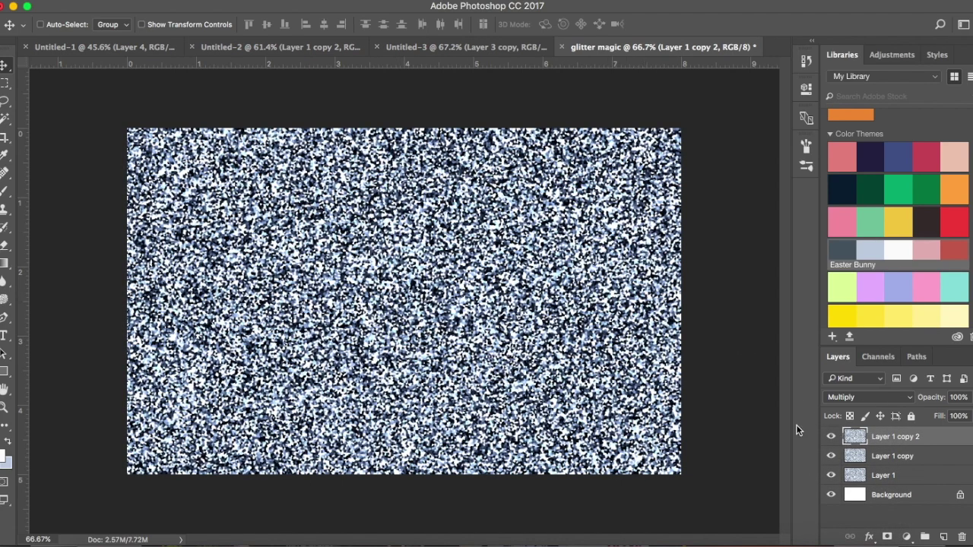
{"action": "right_click", "coordinate": [884, 447]}
{"action": "left_click", "coordinate": [796, 451]}
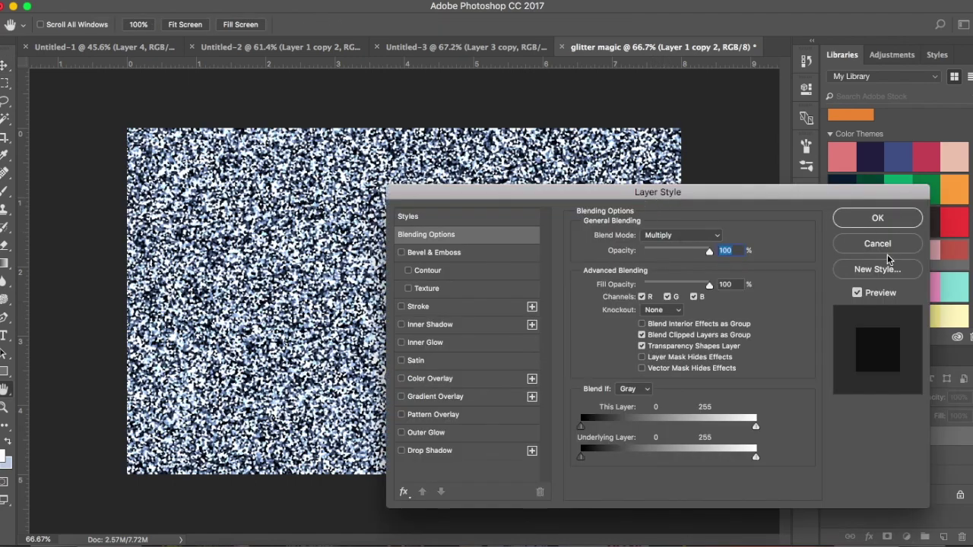
{"action": "left_click", "coordinate": [888, 247]}
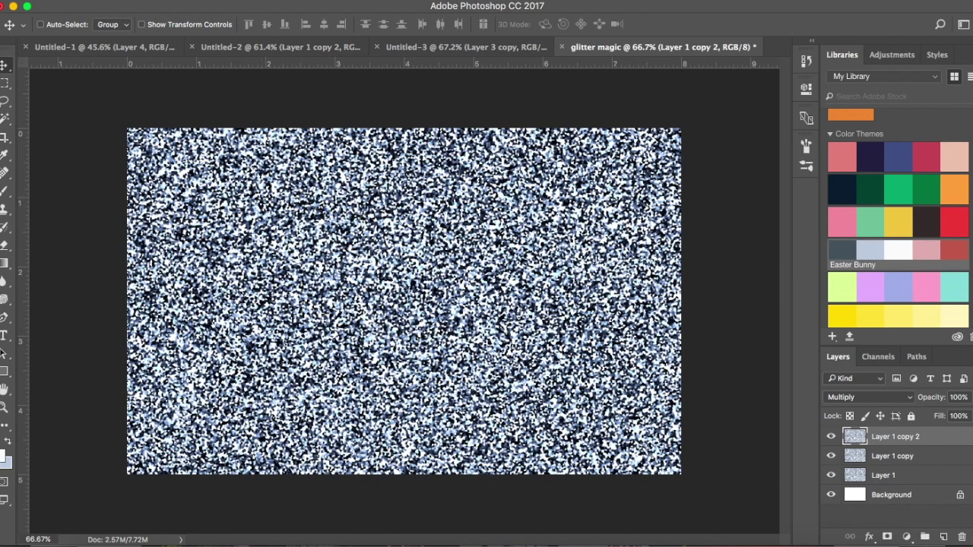
{"action": "left_click", "coordinate": [173, 1]}
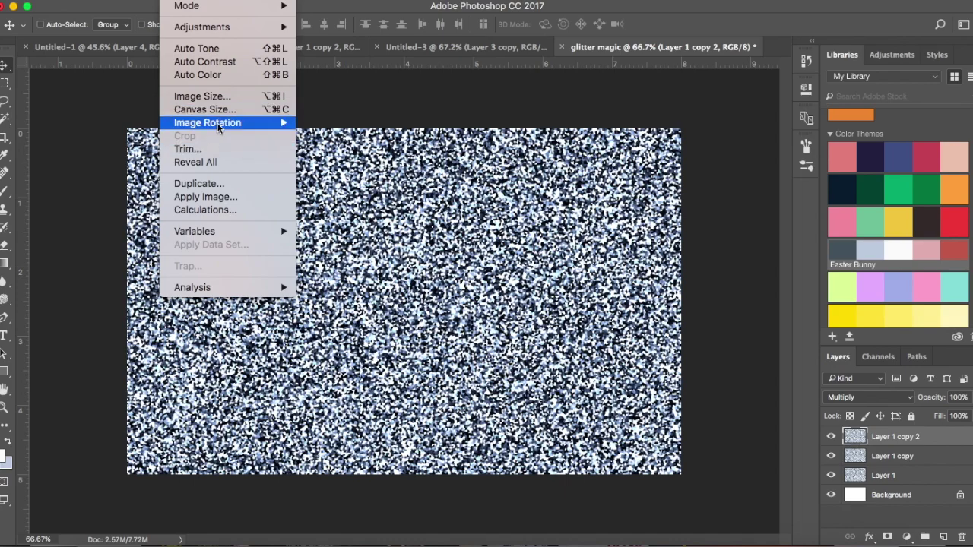
Rotate the image 180° again, select all three noise layers and merge them.
{"action": "mouse_move", "coordinate": [257, 128]}
{"action": "left_click", "coordinate": [327, 124]}
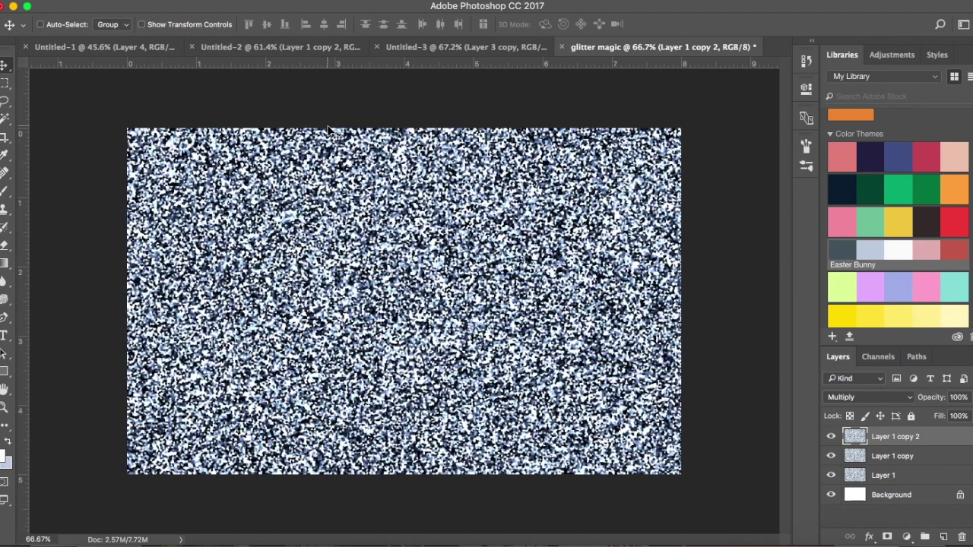
{"action": "left_click", "coordinate": [883, 456], "text": "shift"}
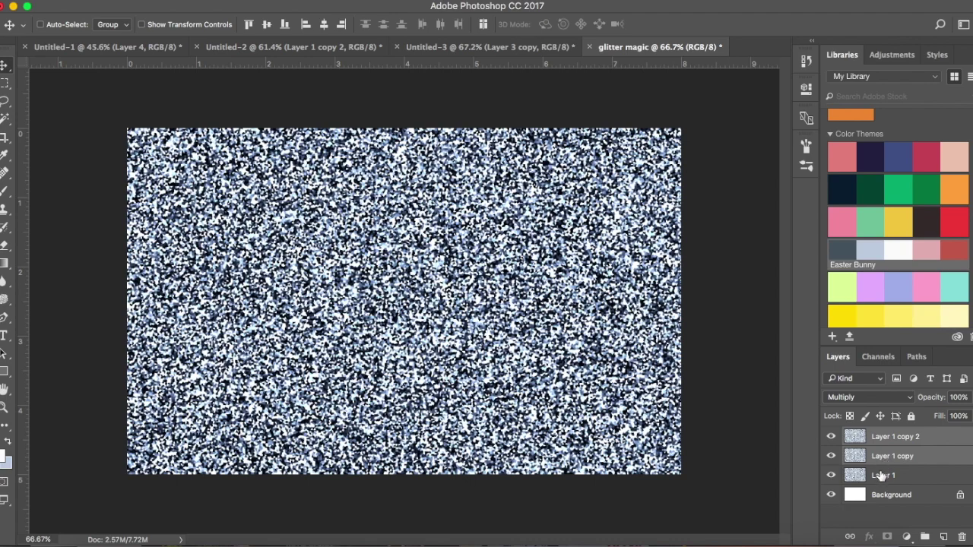
{"action": "left_click", "coordinate": [882, 475], "text": "shift"}
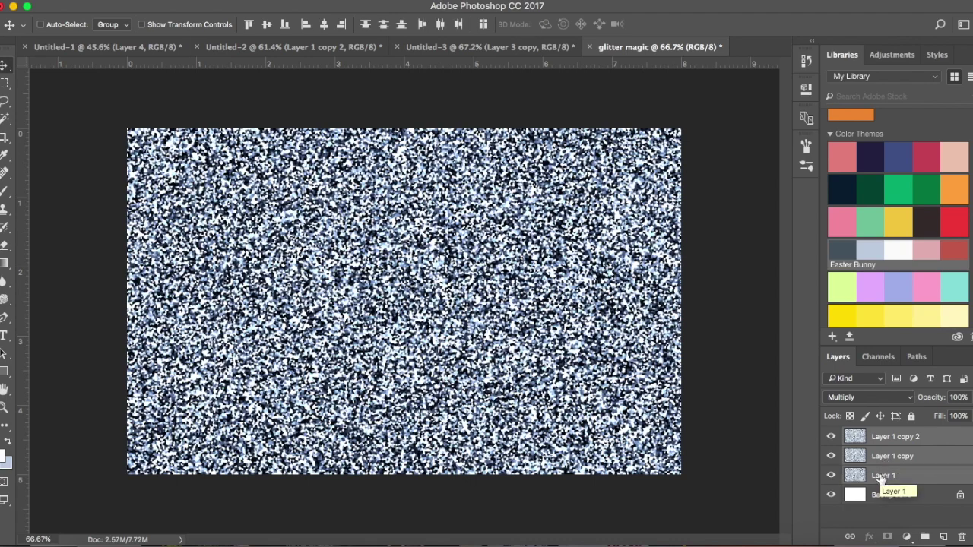
{"action": "key", "text": "super+e"}
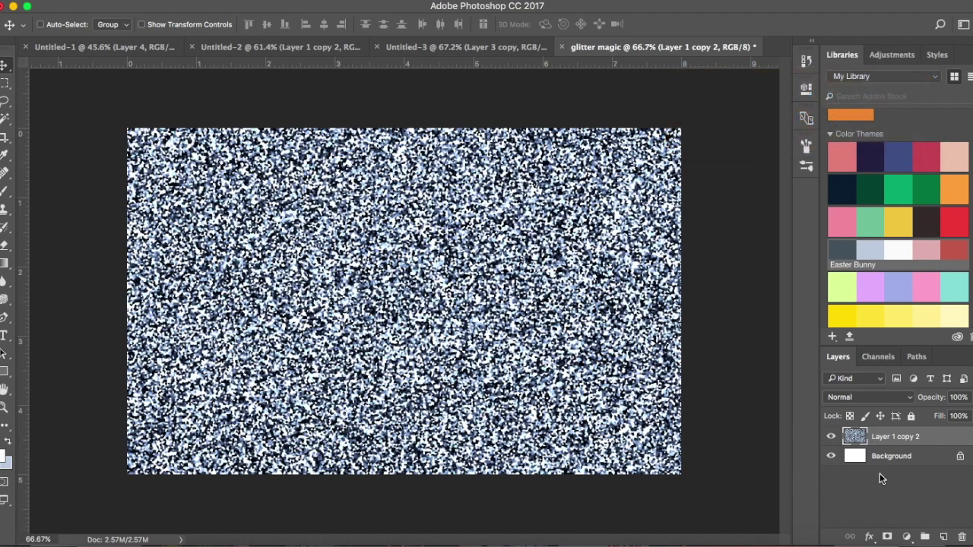
Switch to the red glitter Untitled-2 document.
{"action": "left_click", "coordinate": [331, 48]}
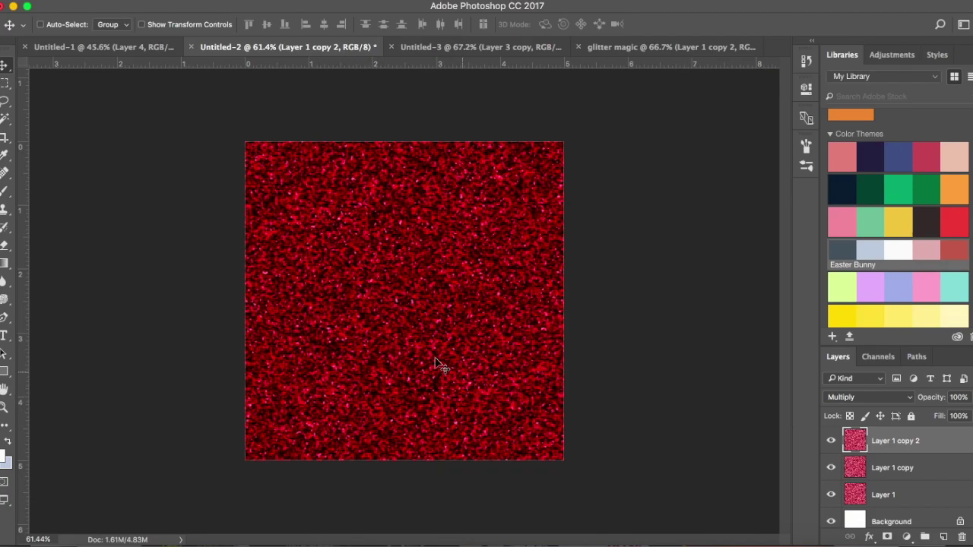
Toggle Layer 1, Layer 1 copy and Layer 1 copy 2 off and on to compare, then go to Untitled-3.
{"action": "scroll", "coordinate": [863, 487], "scroll_direction": "down", "scroll_amount": 1}
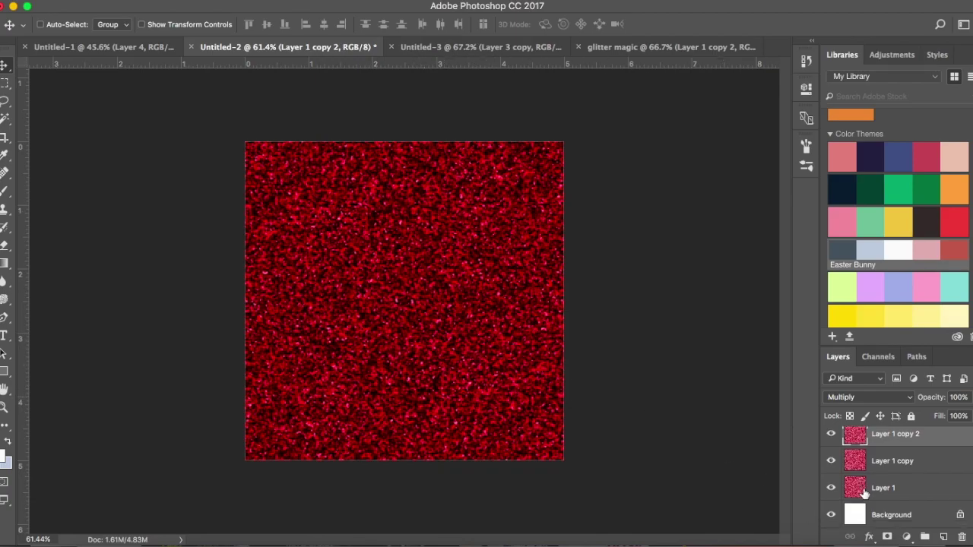
{"action": "scroll", "coordinate": [863, 493], "scroll_direction": "up", "scroll_amount": 1}
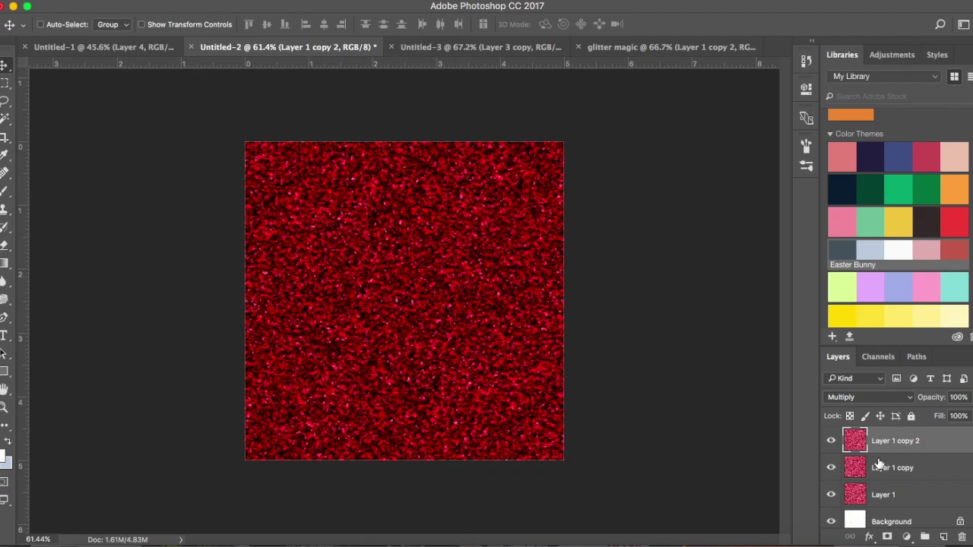
{"action": "left_click", "coordinate": [830, 494]}
{"action": "left_click", "coordinate": [831, 494]}
{"action": "left_click", "coordinate": [831, 470]}
{"action": "left_click", "coordinate": [831, 469]}
{"action": "left_click", "coordinate": [832, 441]}
{"action": "left_click", "coordinate": [832, 468]}
{"action": "left_click", "coordinate": [831, 468]}
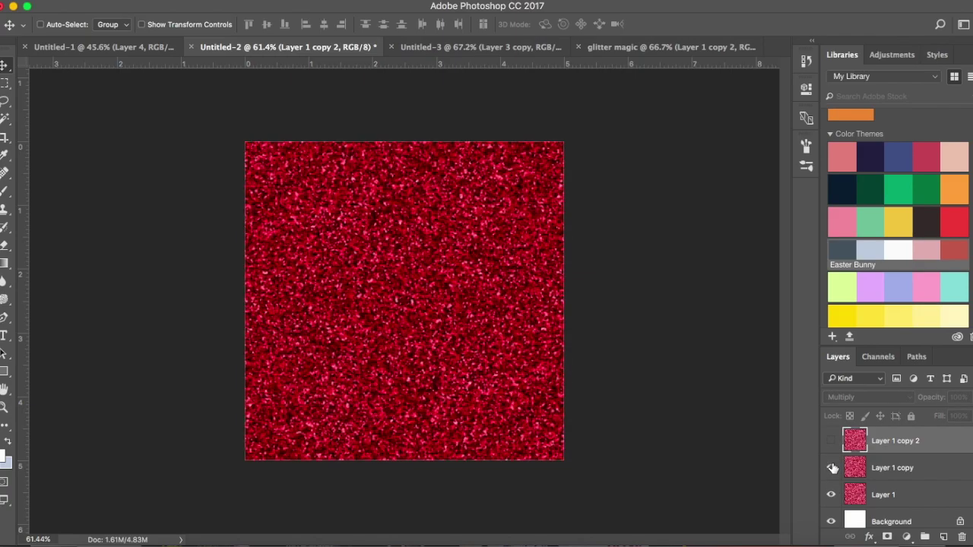
{"action": "left_click", "coordinate": [832, 443]}
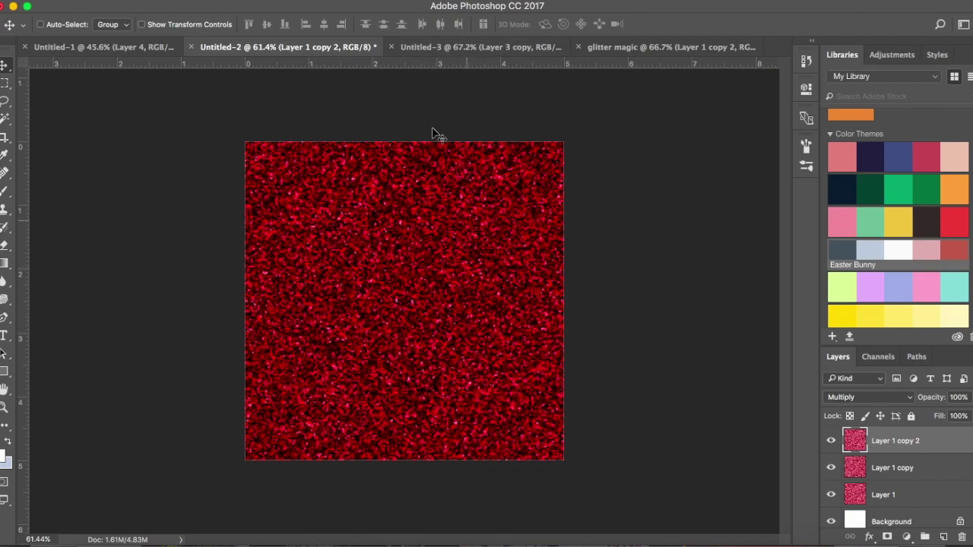
{"action": "left_click", "coordinate": [456, 49]}
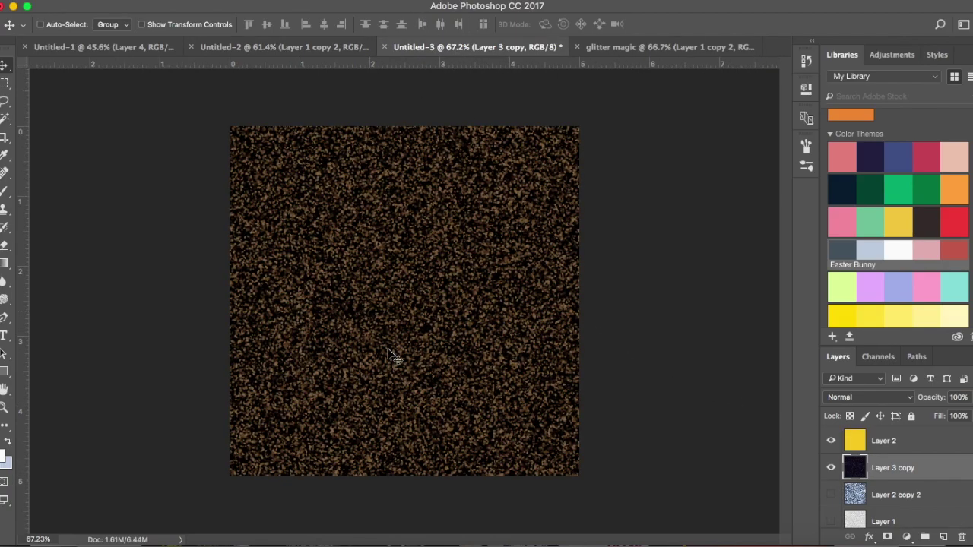
In Untitled-3, hide Layer 3 copy and toggle Layer 2 copy 2 on and off, then go to Untitled-1.
{"action": "left_click", "coordinate": [831, 467]}
{"action": "left_click", "coordinate": [831, 494]}
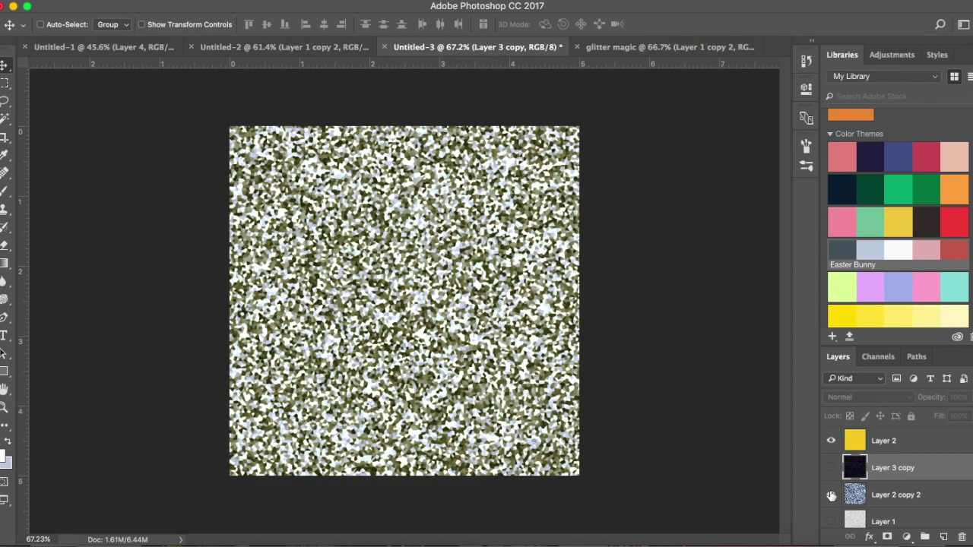
{"action": "scroll", "coordinate": [834, 465], "scroll_direction": "down", "scroll_amount": 1}
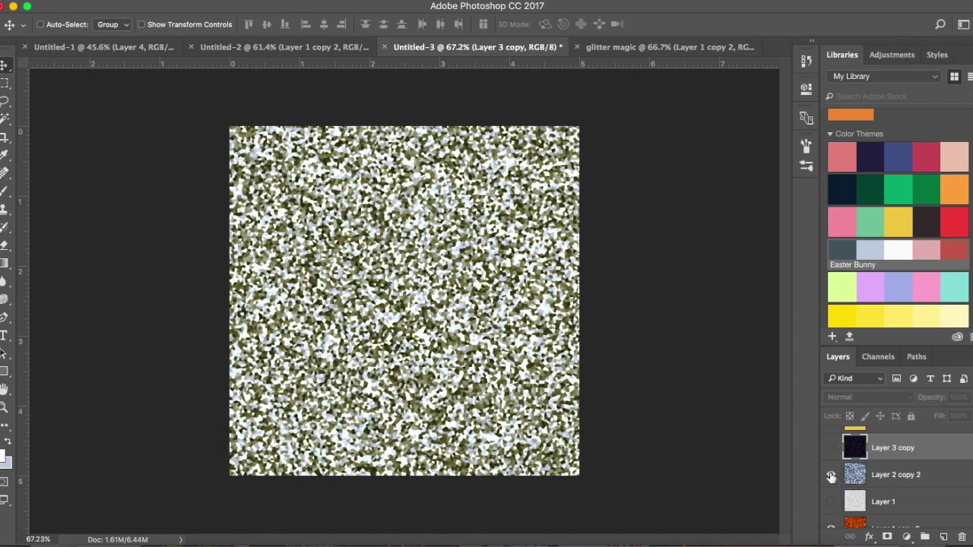
{"action": "left_click", "coordinate": [831, 475]}
{"action": "scroll", "coordinate": [886, 488], "scroll_direction": "down", "scroll_amount": 2}
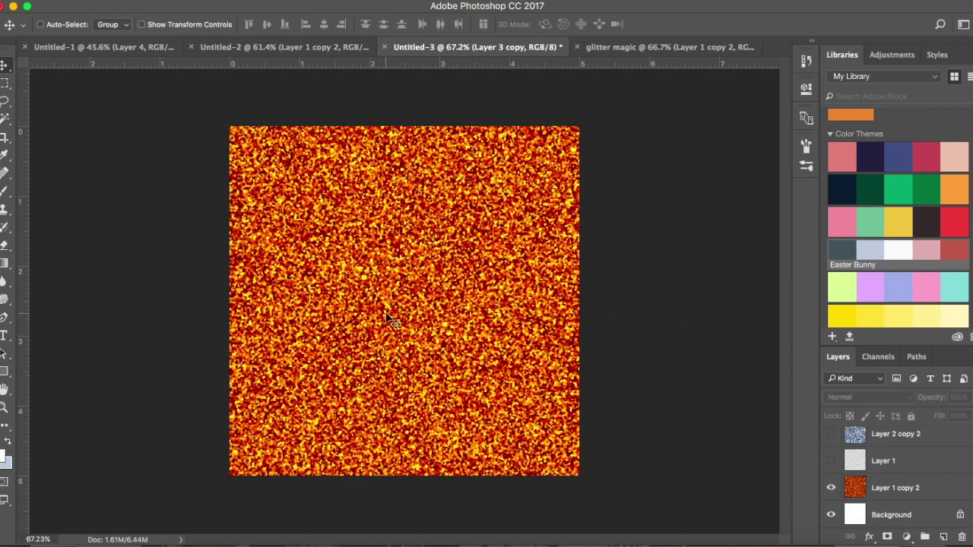
{"action": "scroll", "coordinate": [874, 483], "scroll_direction": "up", "scroll_amount": 3}
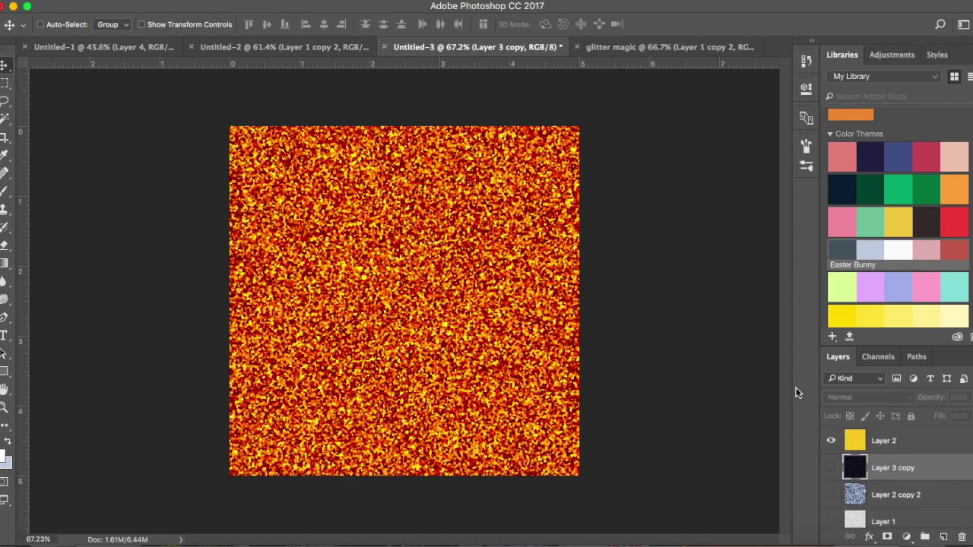
{"action": "left_click", "coordinate": [144, 46]}
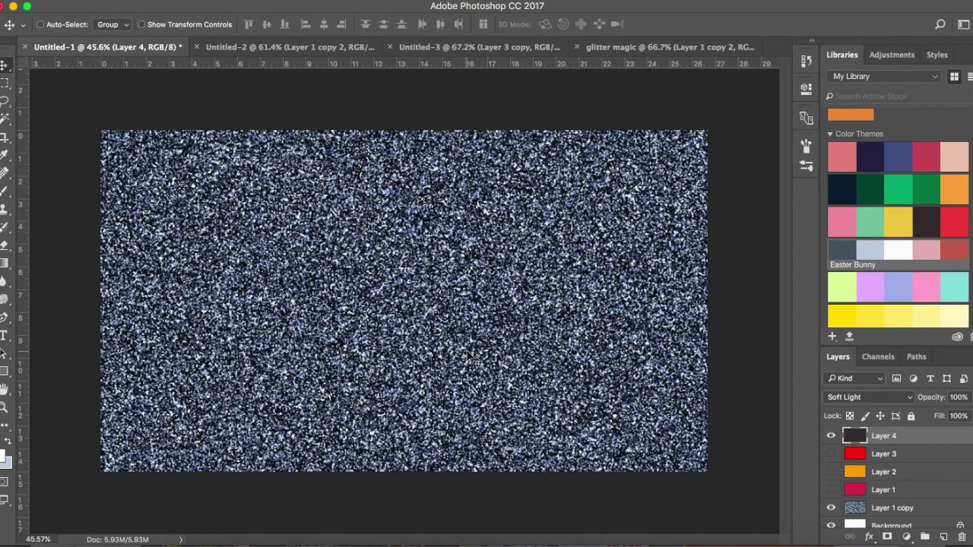
Preview the Pixelate > Crystallize filter and cancel it, then glance at glitter magic and return to Untitled-1.
{"action": "left_click", "coordinate": [329, 0]}
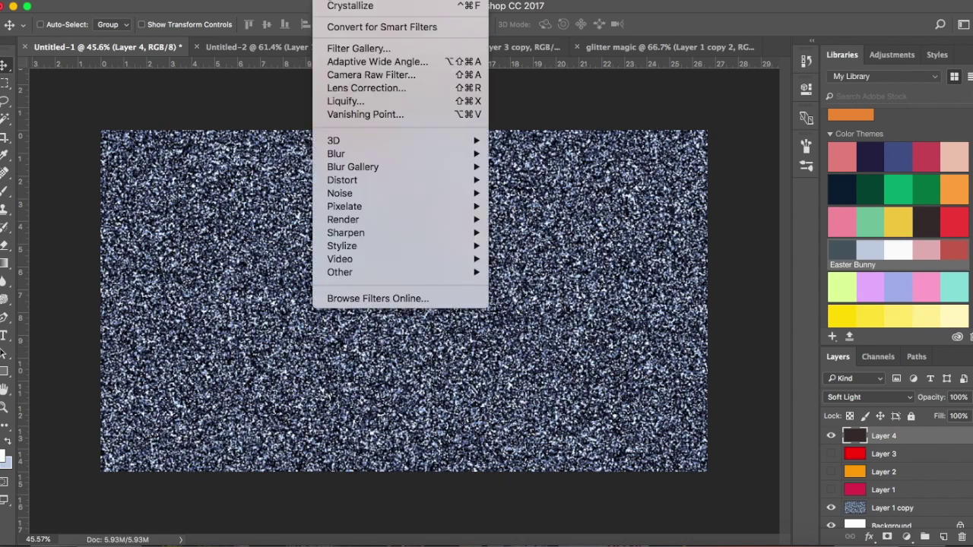
{"action": "mouse_move", "coordinate": [385, 207]}
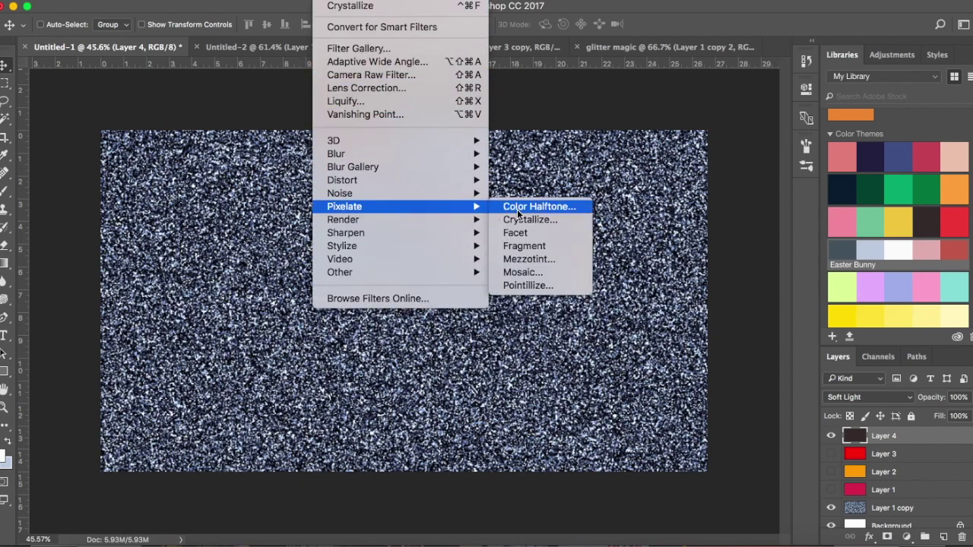
{"action": "left_click", "coordinate": [534, 219]}
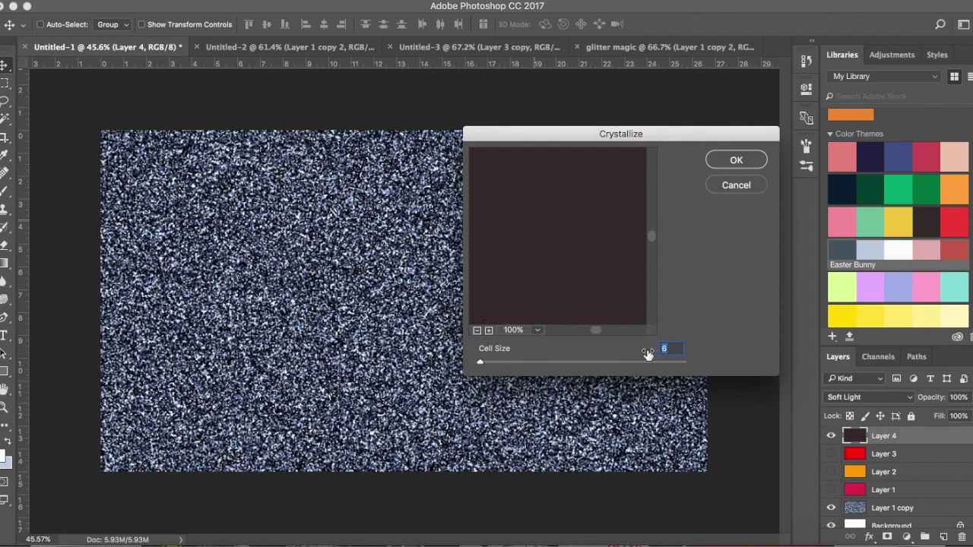
{"action": "left_click", "coordinate": [734, 187]}
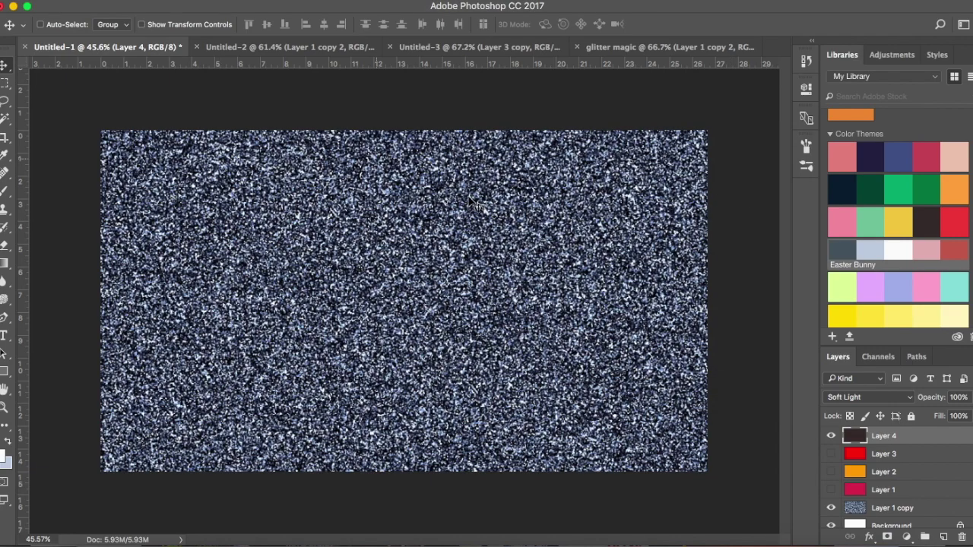
{"action": "left_click", "coordinate": [641, 49]}
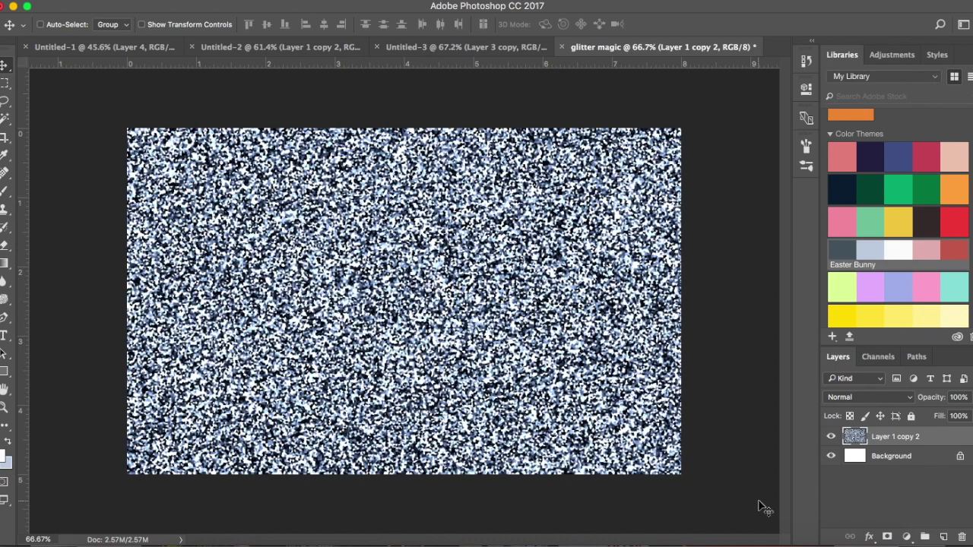
{"action": "left_click", "coordinate": [152, 47]}
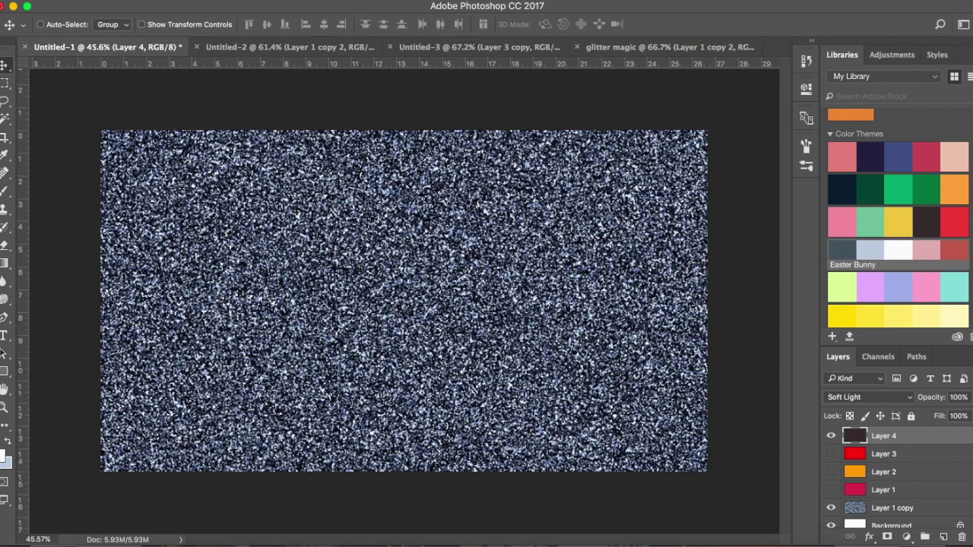
Open the Noise > Add Noise filter settings and cancel without changing the image.
{"action": "left_click", "coordinate": [331, 1]}
{"action": "mouse_move", "coordinate": [338, 194]}
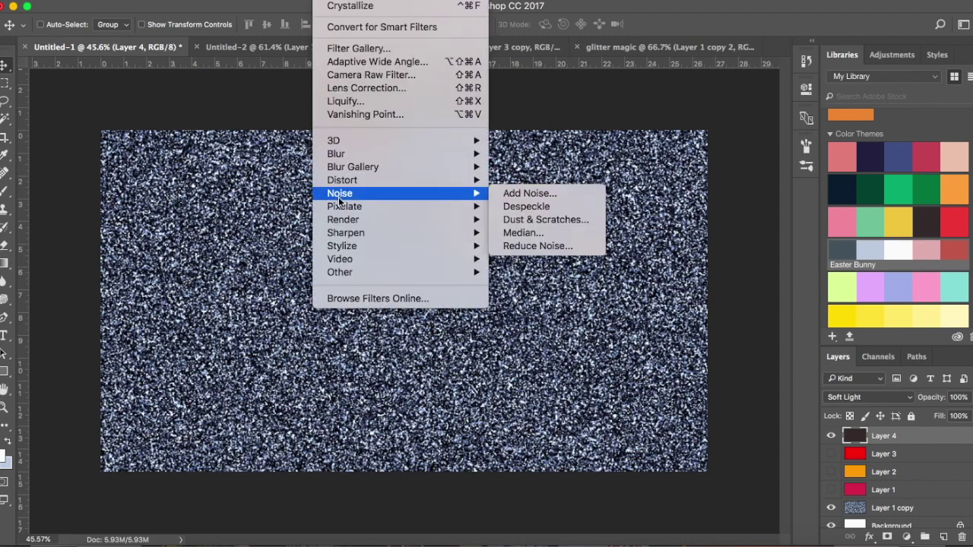
{"action": "left_click", "coordinate": [543, 193]}
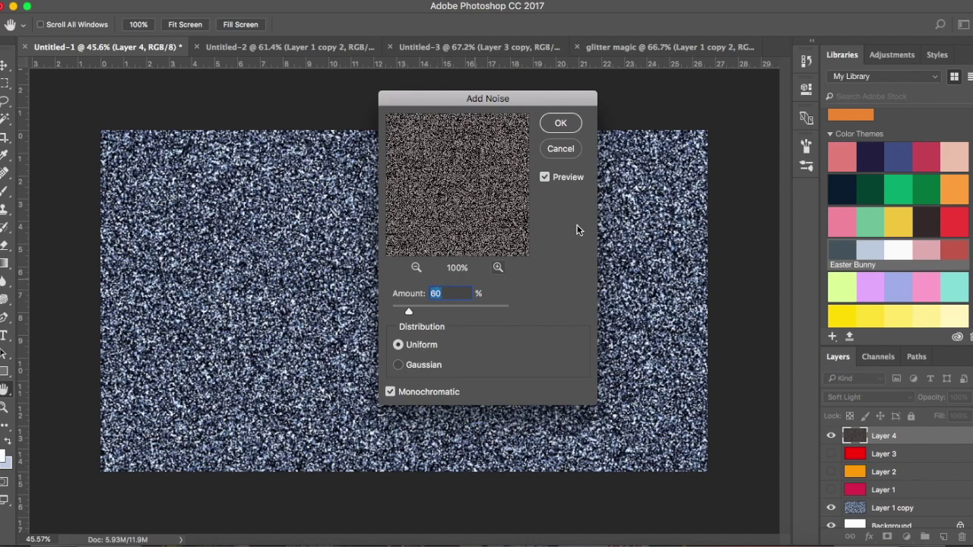
{"action": "left_click", "coordinate": [561, 149]}
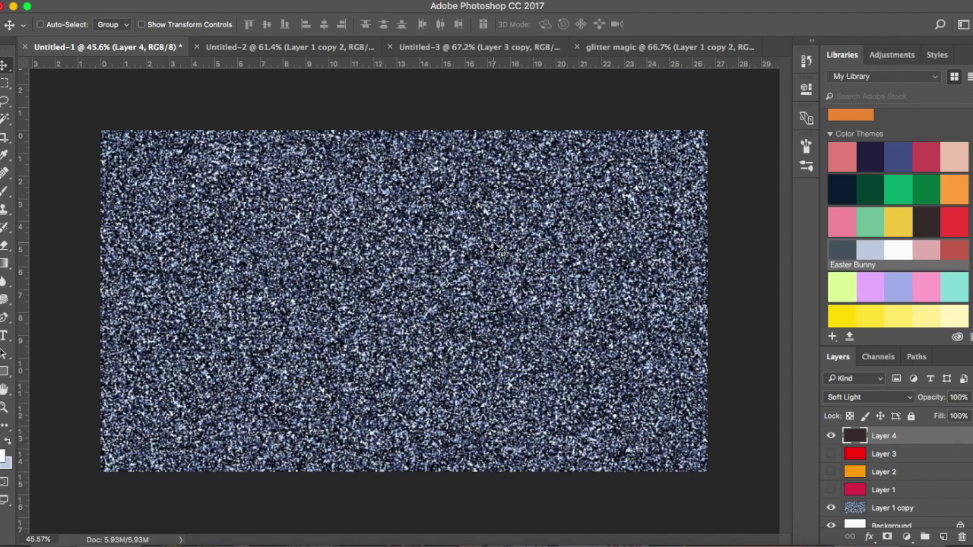
Show Layer 1 for a purple tint, toggle Layer 4 off and on, then go to glitter magic.
{"action": "left_click", "coordinate": [831, 490]}
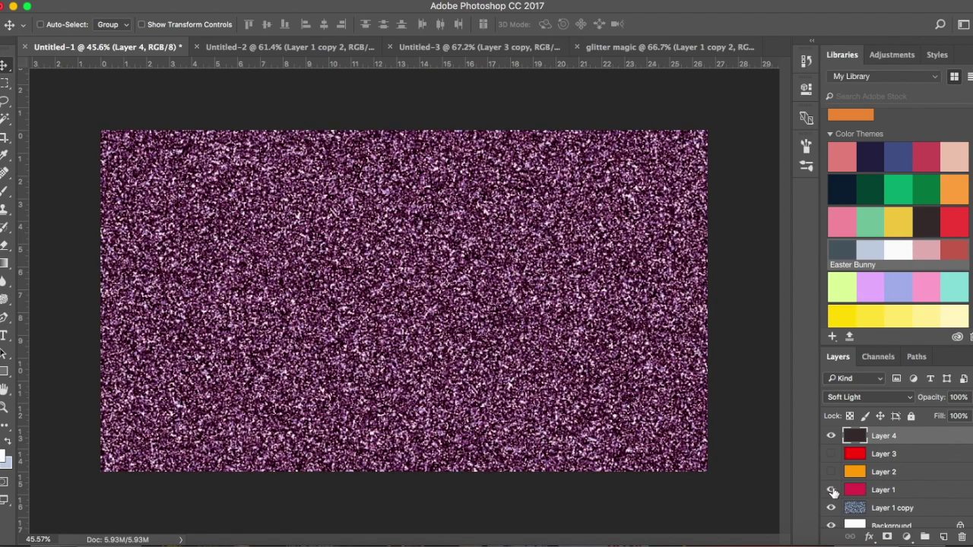
{"action": "left_click", "coordinate": [831, 435]}
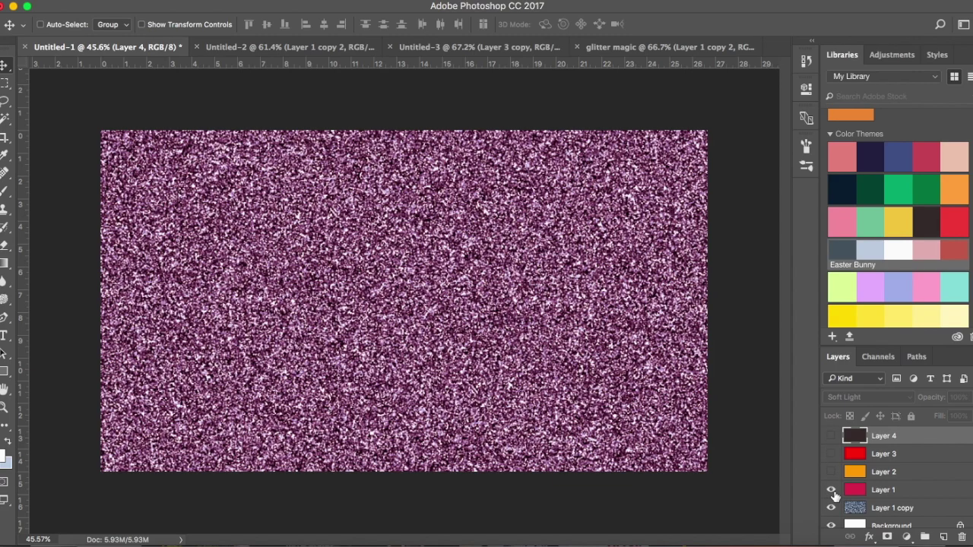
{"action": "left_click", "coordinate": [831, 435]}
{"action": "left_click", "coordinate": [696, 50]}
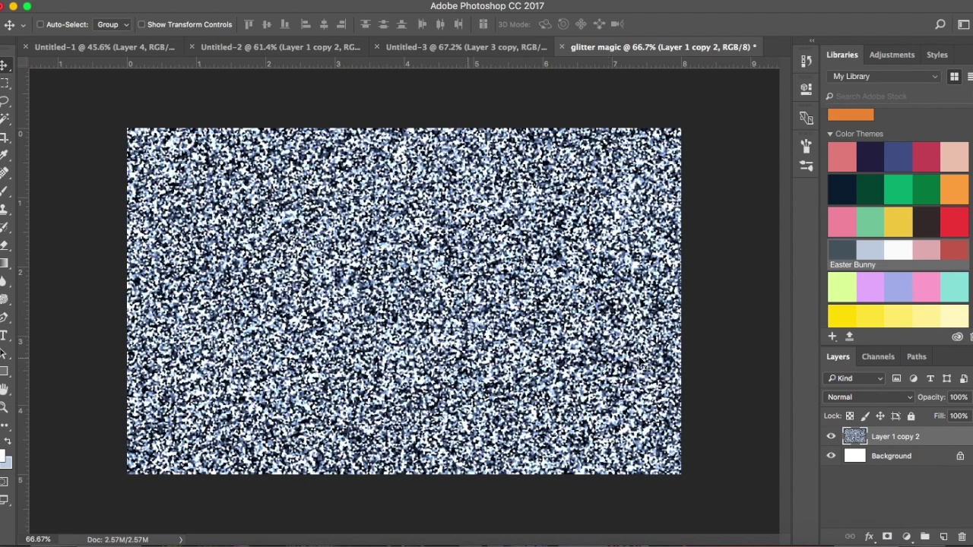
Add a new Layer 1 and fill it with red from the Libraries theme as background colour.
{"action": "left_click", "coordinate": [942, 538]}
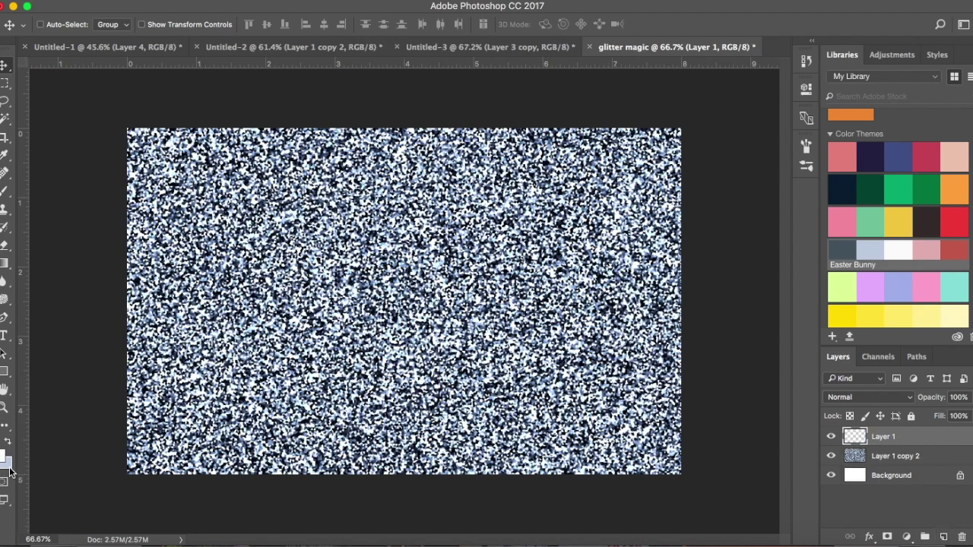
{"action": "left_click", "coordinate": [9, 442]}
{"action": "left_click", "coordinate": [956, 219]}
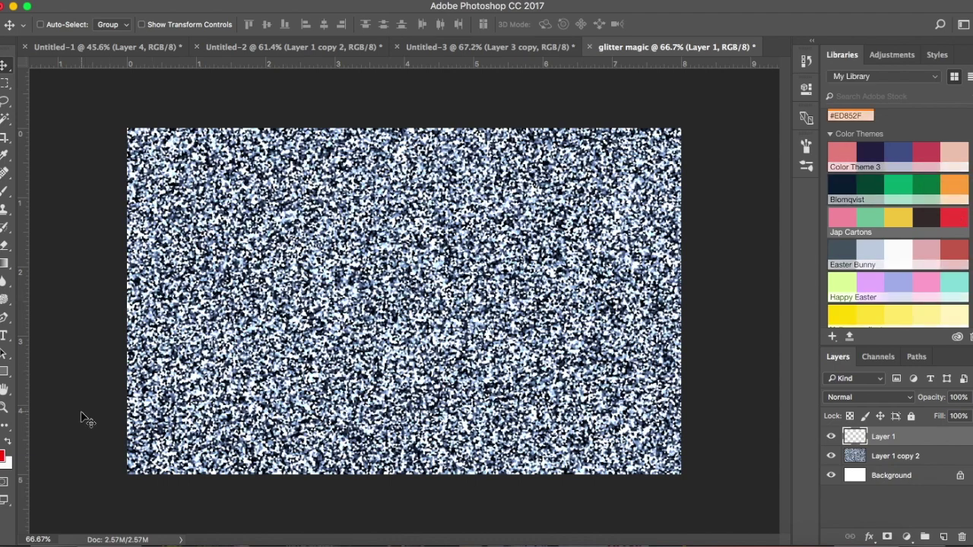
{"action": "left_click", "coordinate": [8, 444]}
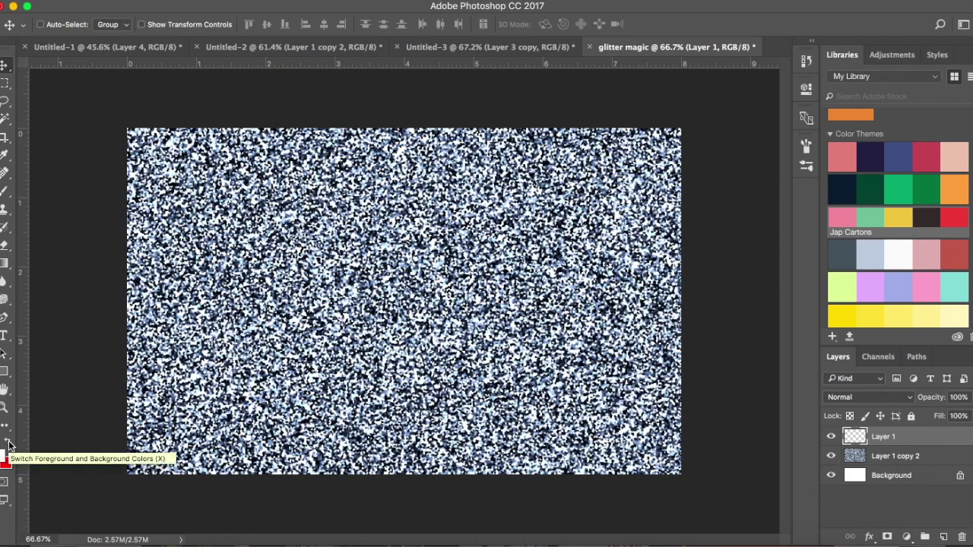
{"action": "key", "text": "super+BackSpace"}
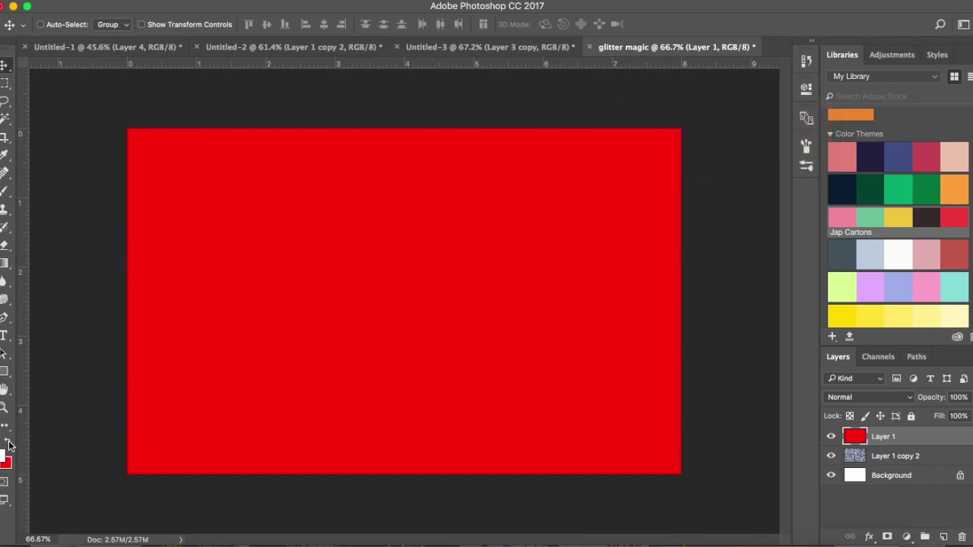
Set Layer 1's blend mode to Soft Light in Blending Options.
{"action": "right_click", "coordinate": [892, 435]}
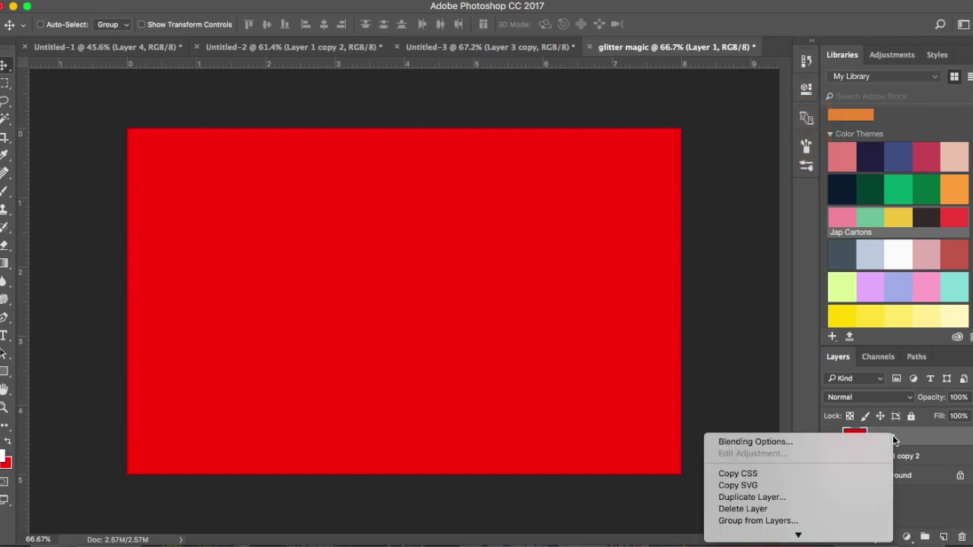
{"action": "left_click", "coordinate": [821, 441]}
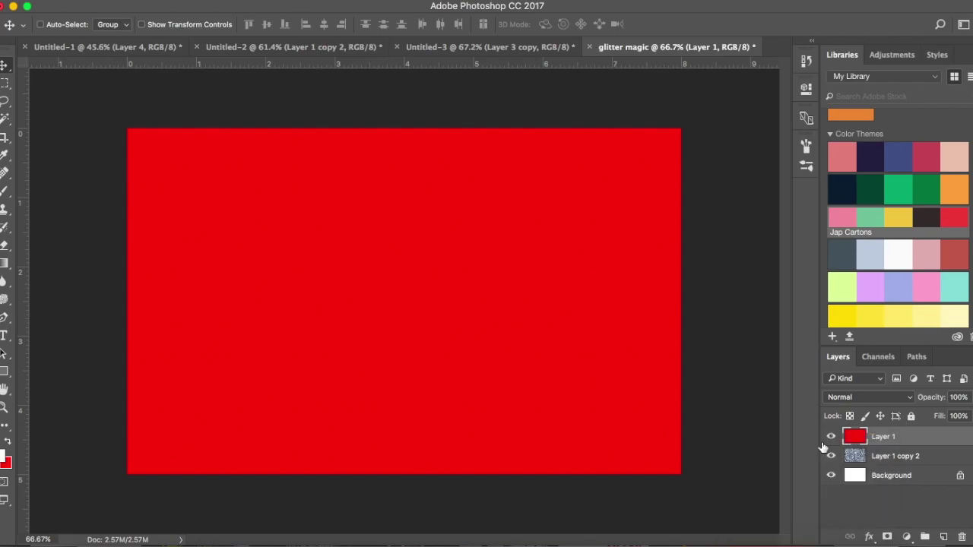
{"action": "left_click", "coordinate": [681, 235]}
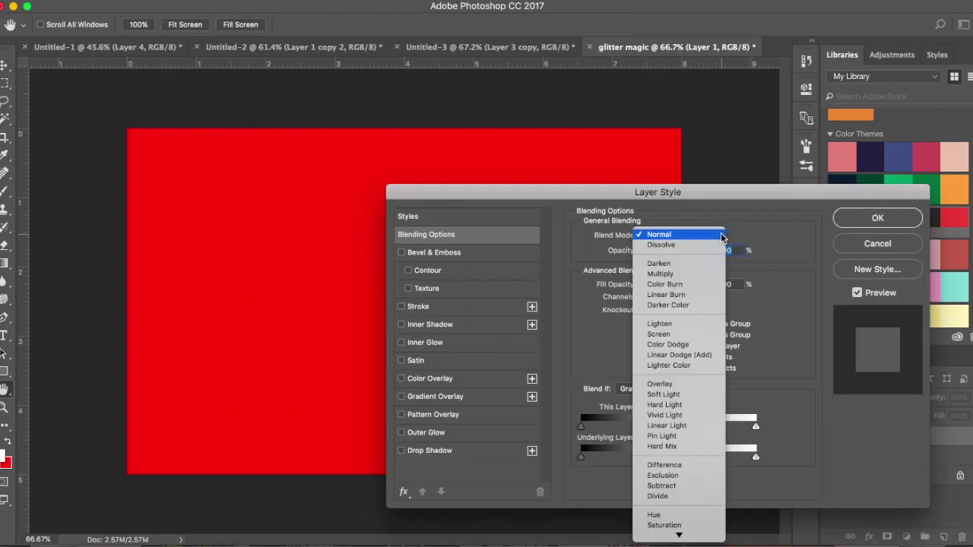
{"action": "left_click", "coordinate": [664, 395]}
{"action": "left_click", "coordinate": [864, 223]}
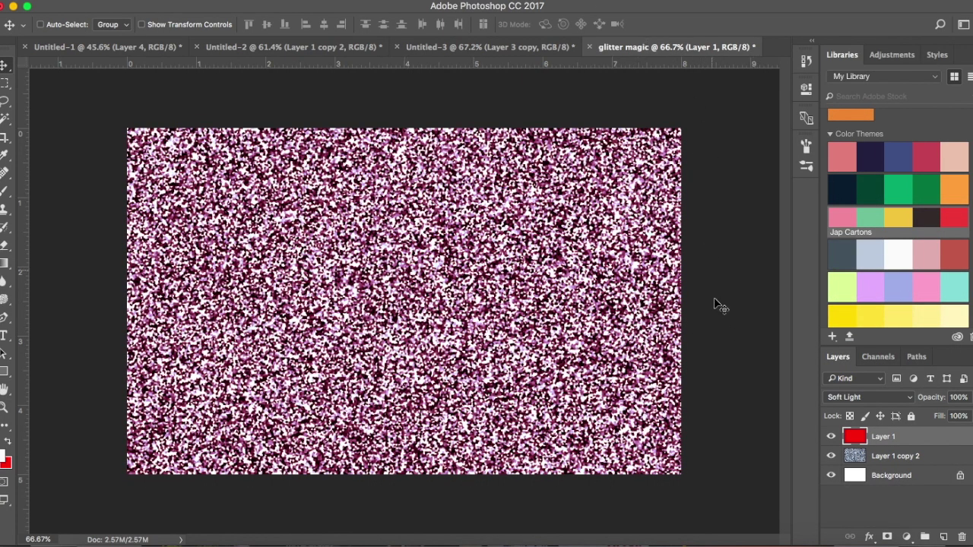
Add a red-filled Layer 2 on top and set its blend mode to Soft Light.
{"action": "left_click", "coordinate": [944, 536]}
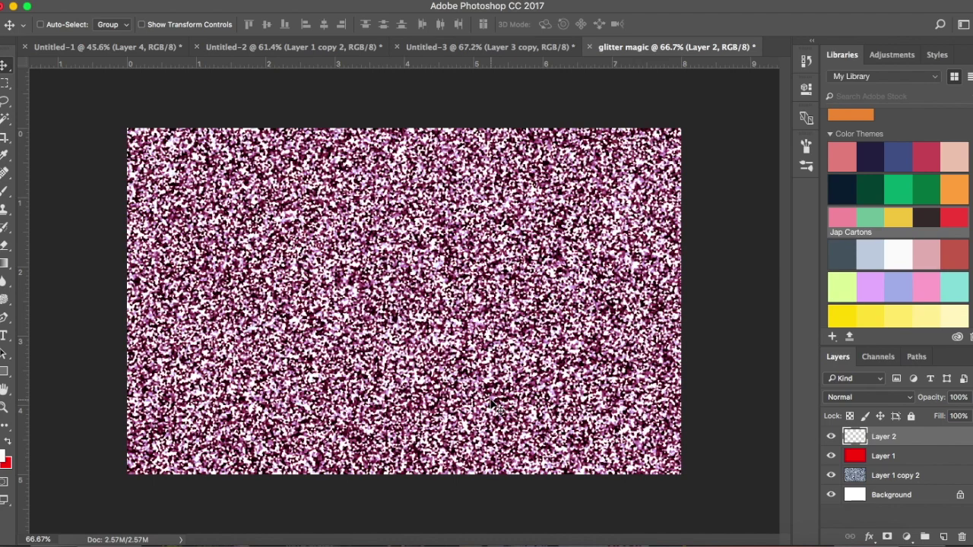
{"action": "key", "text": "super+BackSpace"}
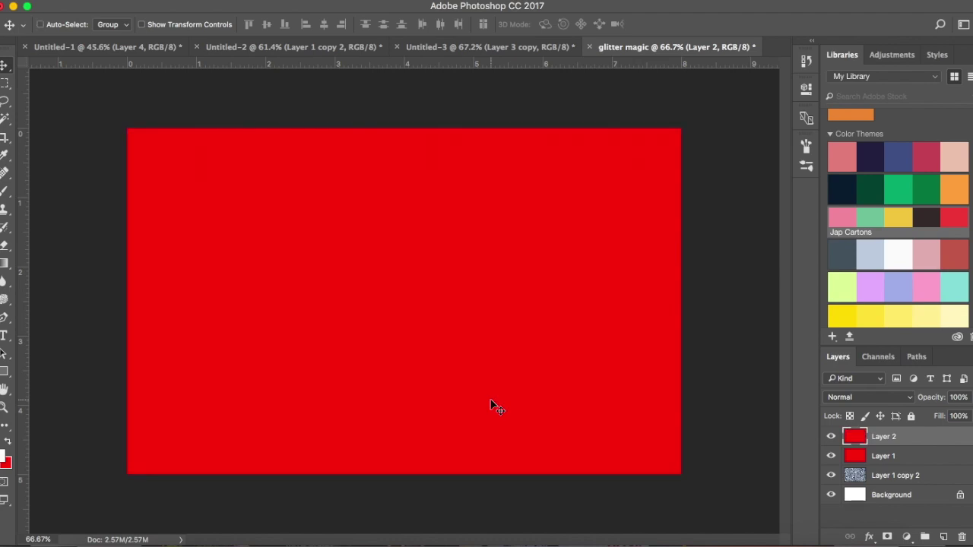
{"action": "right_click", "coordinate": [899, 436]}
{"action": "left_click", "coordinate": [771, 437]}
{"action": "left_click", "coordinate": [680, 235]}
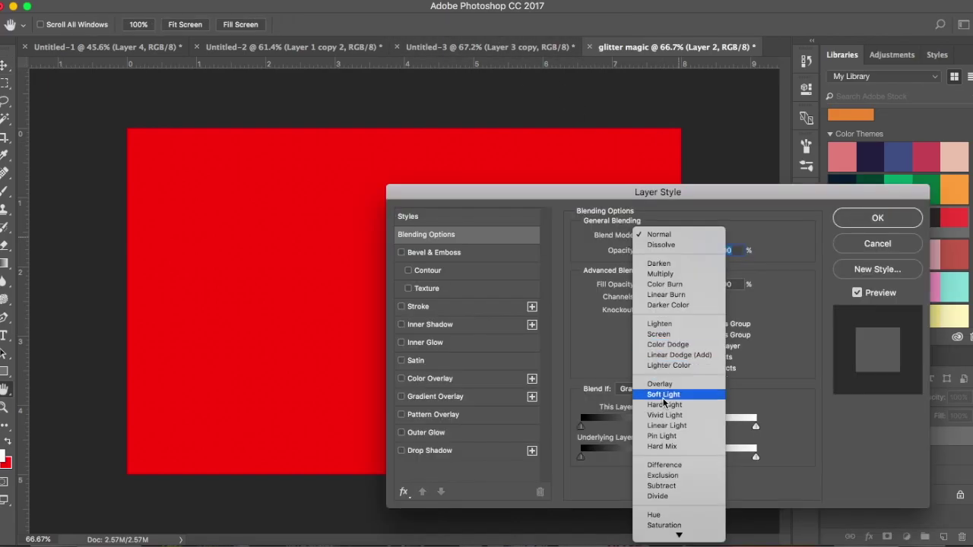
{"action": "left_click", "coordinate": [664, 395]}
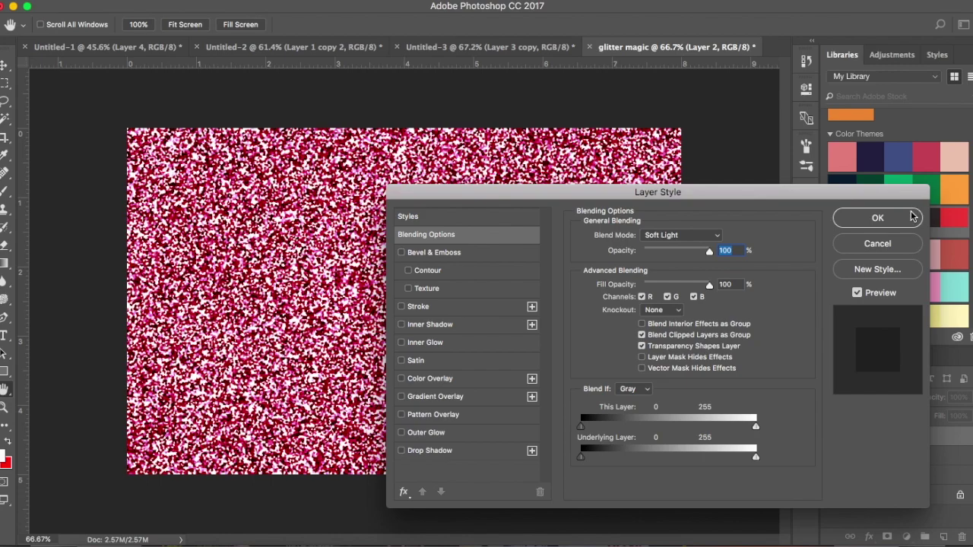
{"action": "left_click", "coordinate": [877, 218]}
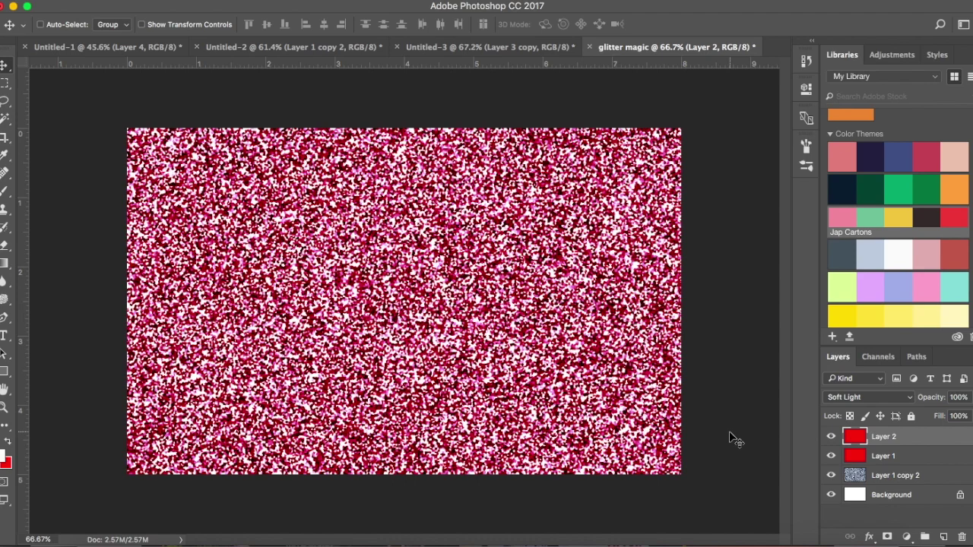
Add a new Layer 3 and fill it with a dark navy colour.
{"action": "left_click", "coordinate": [943, 537]}
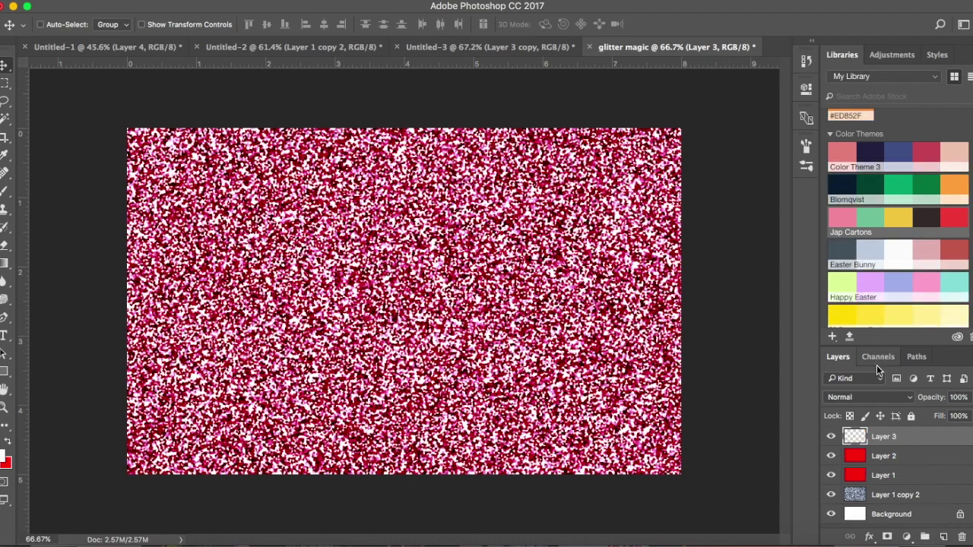
{"action": "left_click", "coordinate": [7, 441]}
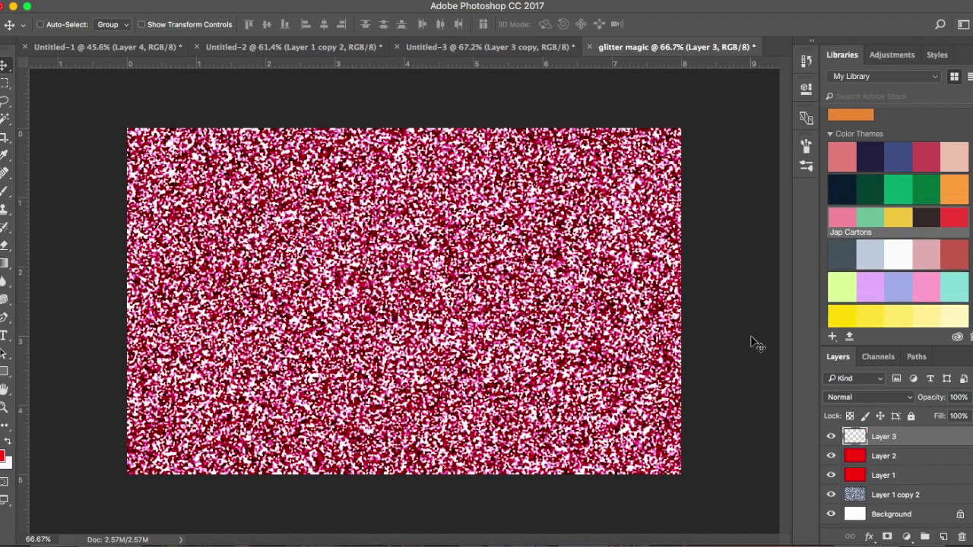
{"action": "left_click", "coordinate": [840, 188]}
{"action": "key", "text": "alt+BackSpace"}
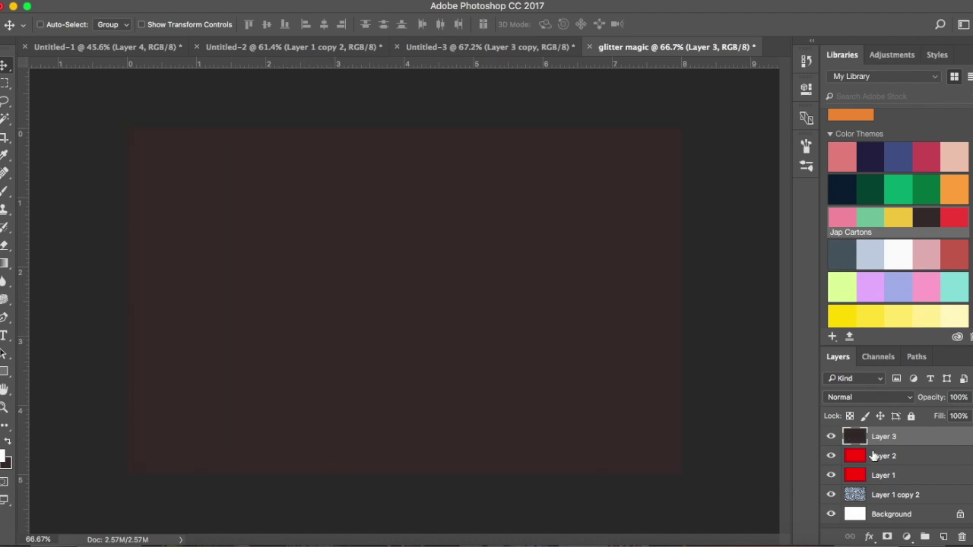
Set Layer 3's blend mode to Soft Light in Blending Options.
{"action": "right_click", "coordinate": [896, 437]}
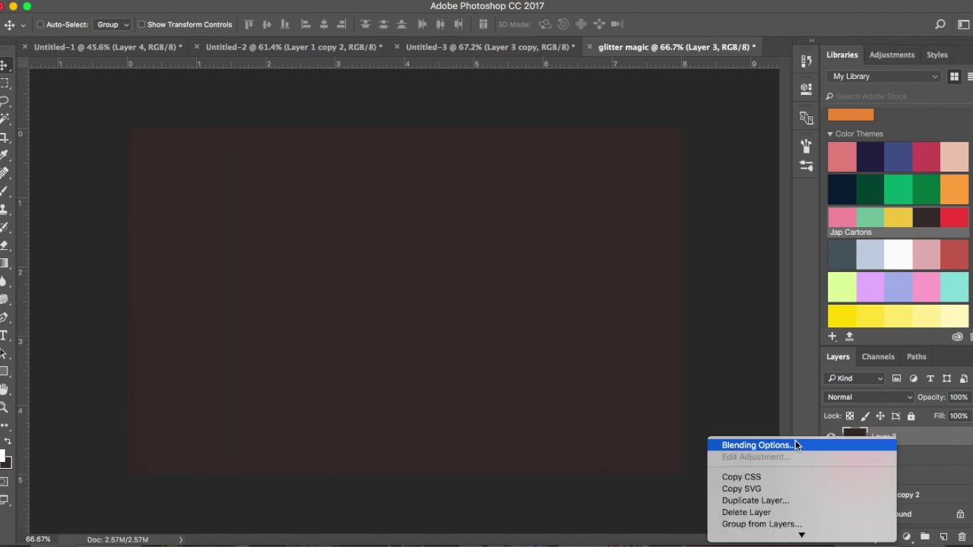
{"action": "left_click", "coordinate": [795, 442]}
{"action": "left_click", "coordinate": [681, 235]}
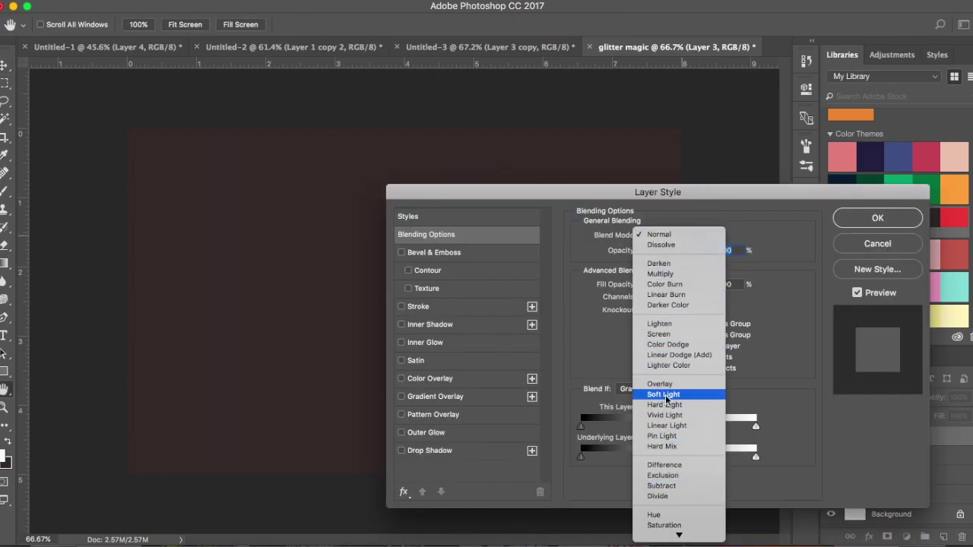
{"action": "left_click", "coordinate": [665, 395]}
{"action": "left_click", "coordinate": [878, 218]}
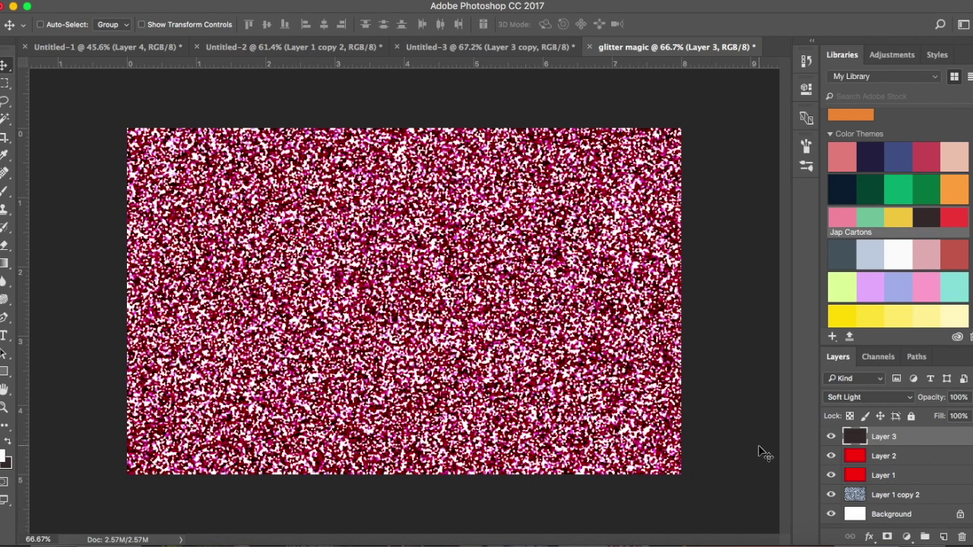
Toggle Layer 3 off and on twice to compare the result.
{"action": "left_click", "coordinate": [831, 437]}
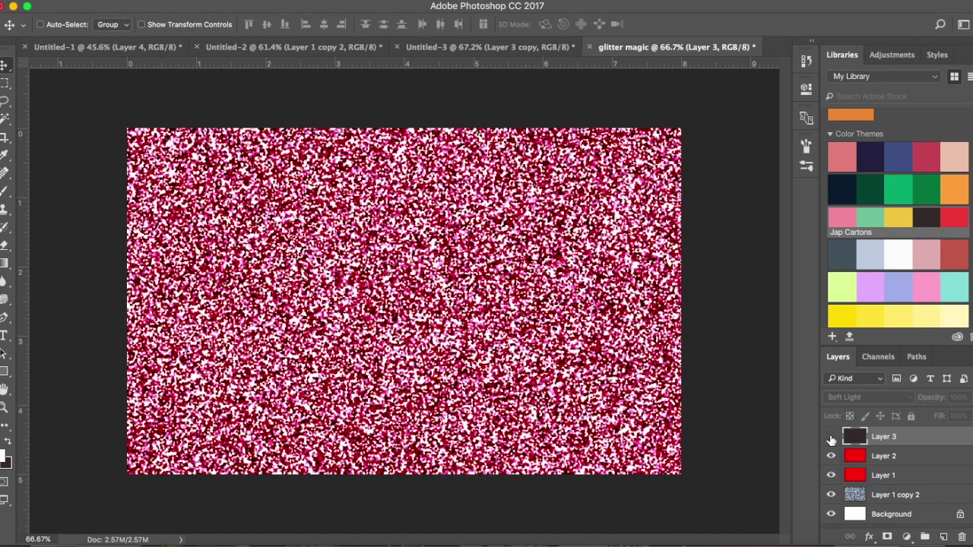
{"action": "left_click", "coordinate": [831, 437]}
{"action": "left_click", "coordinate": [831, 437]}
{"action": "left_click", "coordinate": [830, 437]}
Select Layers 3, 2, 1 and Layer 1 copy 2 and merge them into one.
{"action": "left_click", "coordinate": [882, 475]}
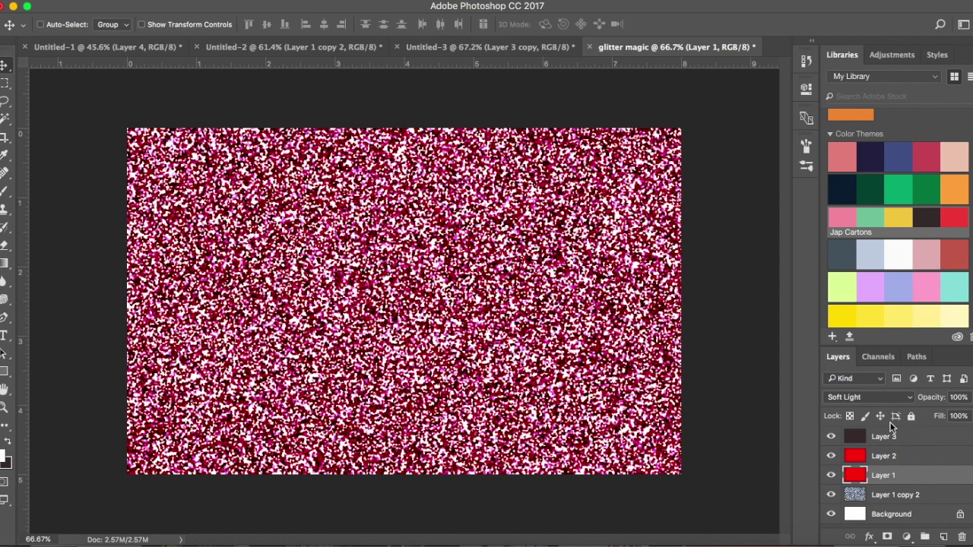
{"action": "left_click", "coordinate": [882, 441]}
{"action": "left_click", "coordinate": [882, 454], "text": "shift"}
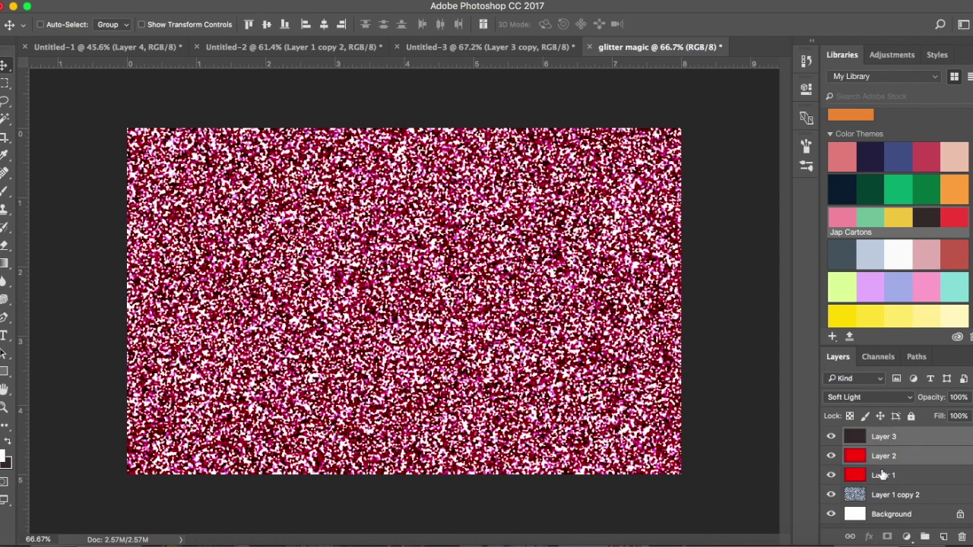
{"action": "left_click", "coordinate": [883, 477], "text": "shift"}
{"action": "left_click", "coordinate": [885, 494], "text": "shift"}
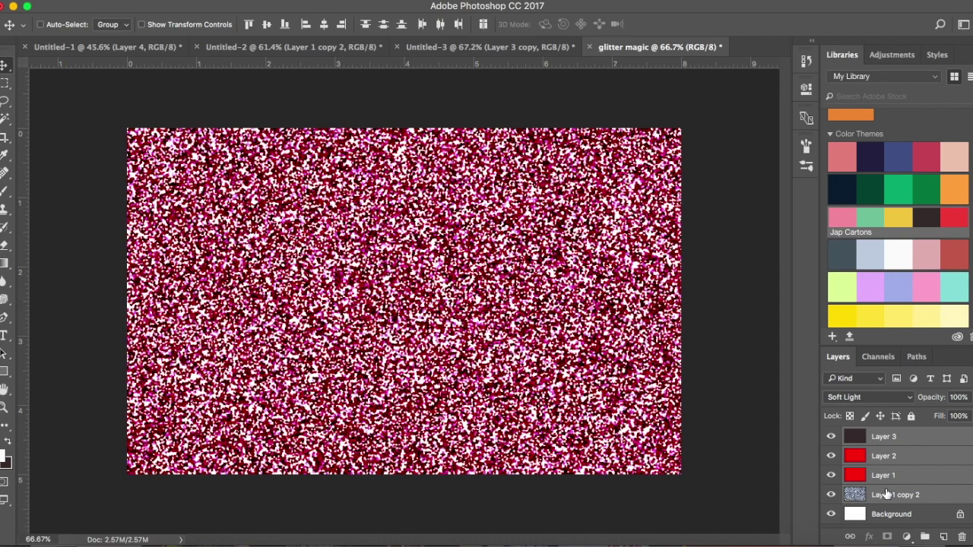
{"action": "key", "text": "super+e"}
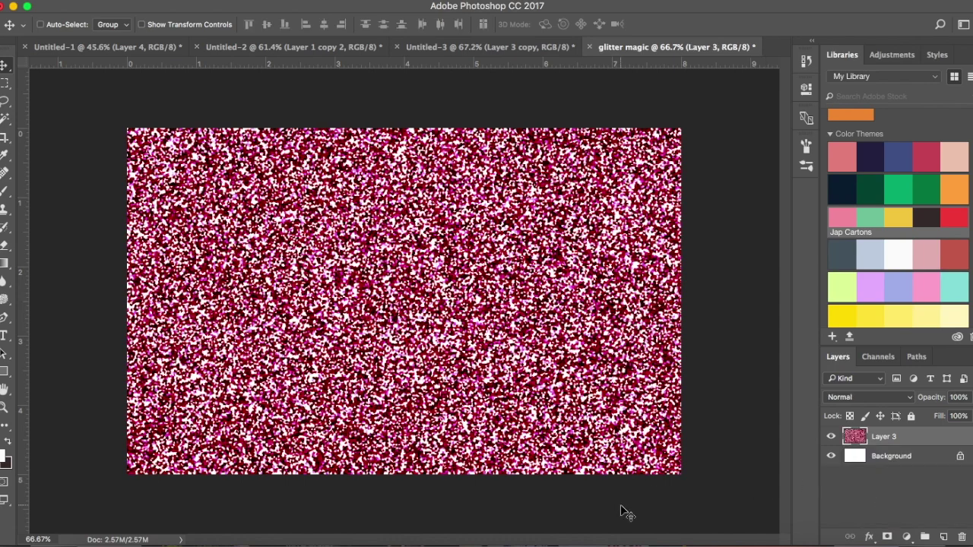
In Untitled-1, toggle Layer 1 copy, hide Layer 1 and toggle Layer 4 to compare.
{"action": "left_click", "coordinate": [130, 48]}
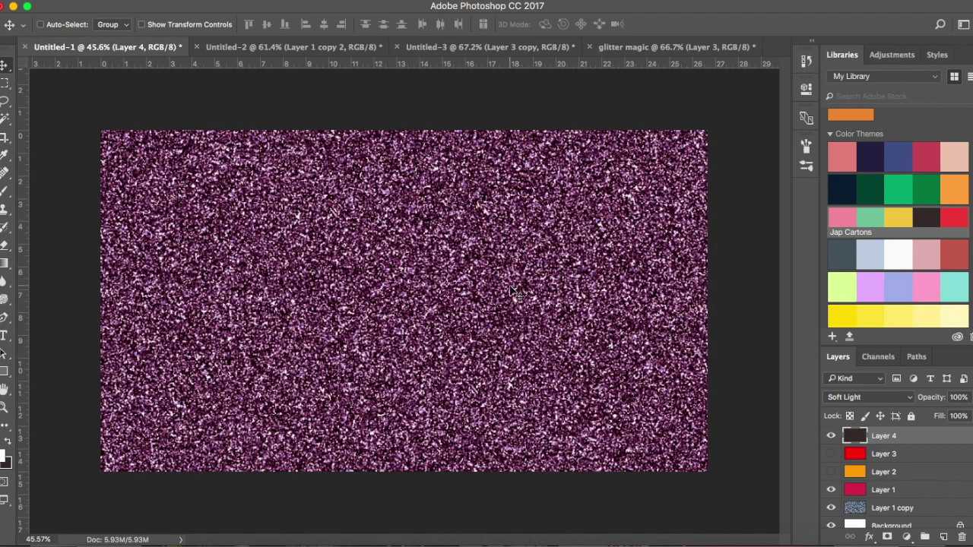
{"action": "scroll", "coordinate": [853, 495], "scroll_direction": "down", "scroll_amount": 1}
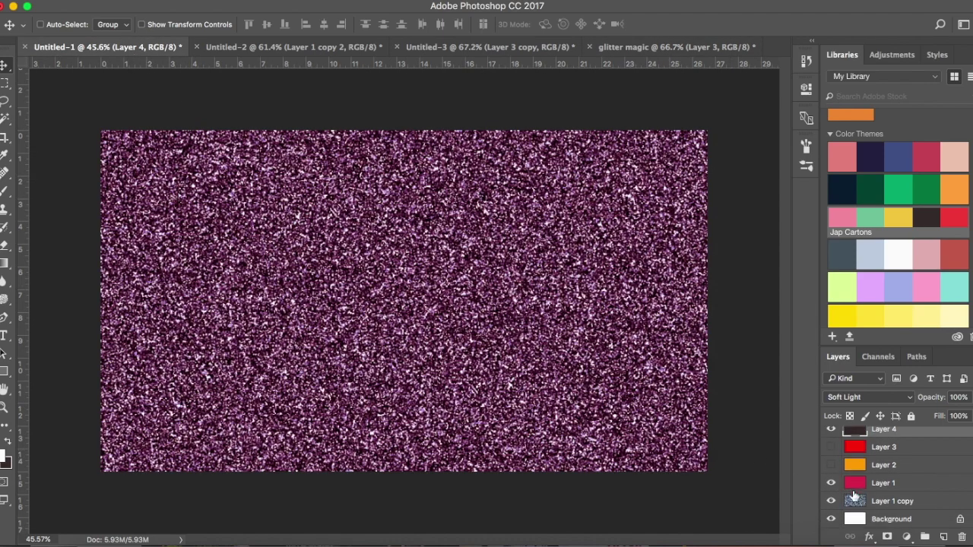
{"action": "left_click", "coordinate": [880, 501]}
{"action": "left_click", "coordinate": [831, 502]}
{"action": "left_click", "coordinate": [831, 502]}
{"action": "left_click", "coordinate": [831, 482]}
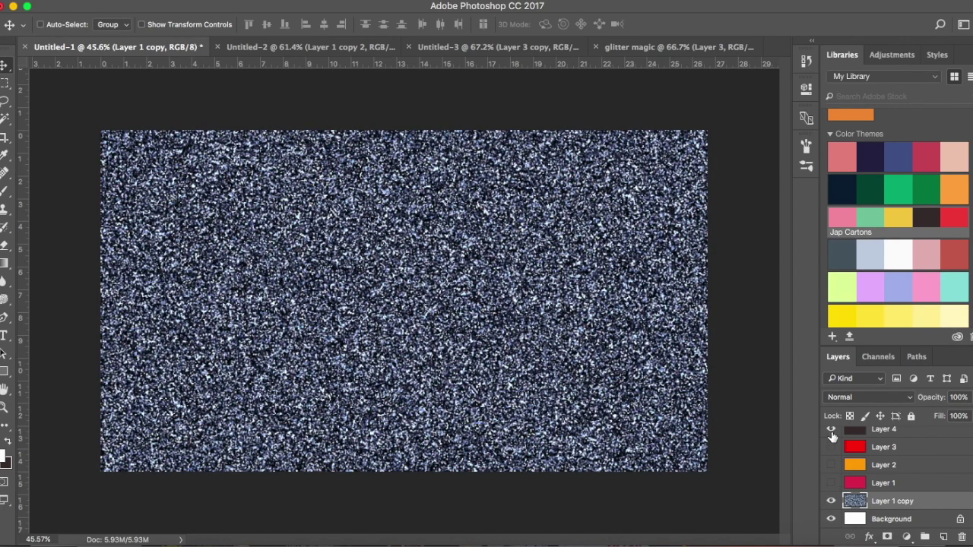
{"action": "left_click", "coordinate": [831, 430]}
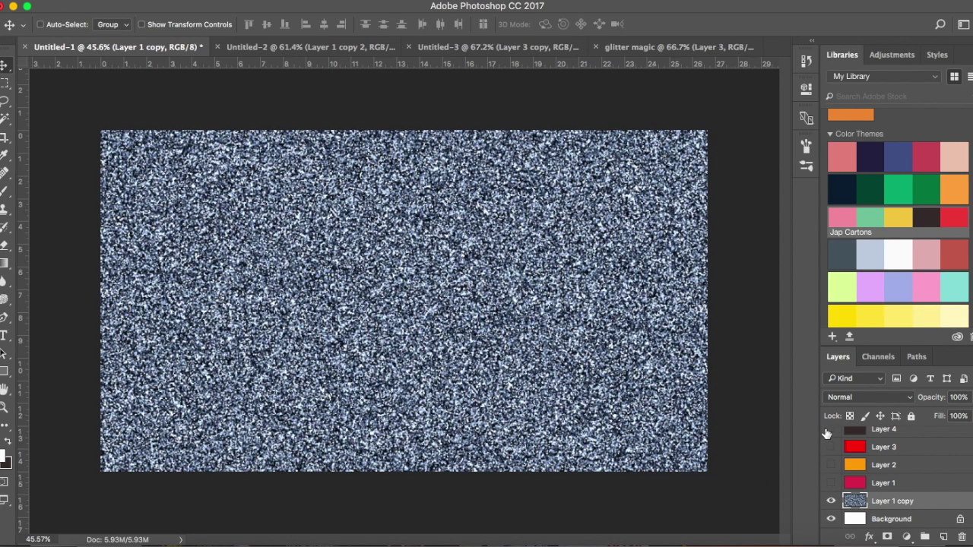
{"action": "left_click", "coordinate": [831, 431]}
{"action": "scroll", "coordinate": [881, 441], "scroll_direction": "up", "scroll_amount": 1}
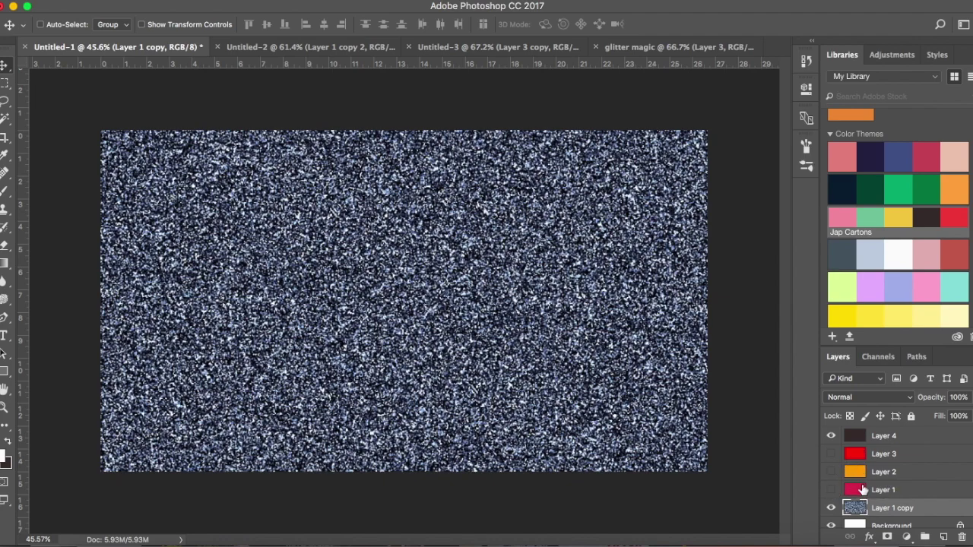
Try Layer 1 and Layer 2 tints, leave Layers 3 and 1 visible, then go to Untitled-3.
{"action": "left_click", "coordinate": [831, 490]}
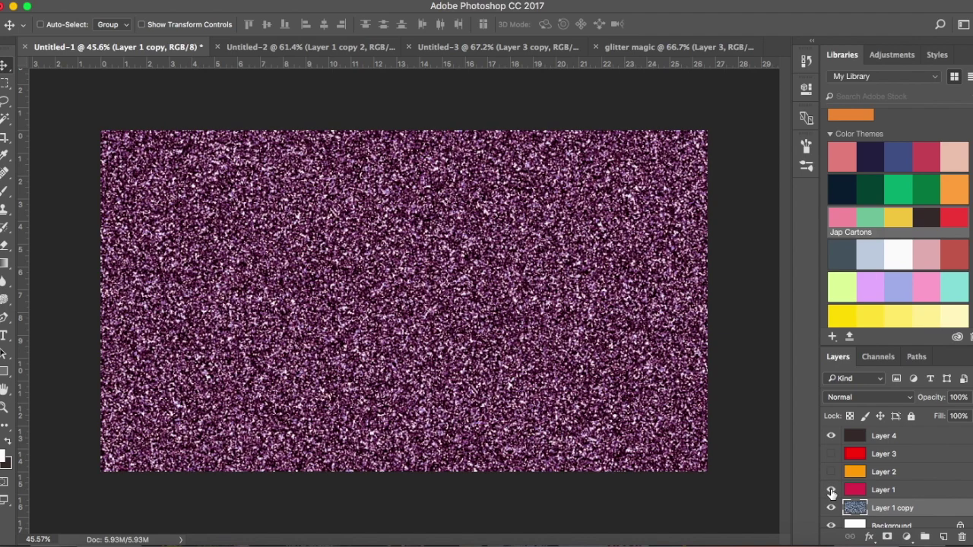
{"action": "left_click", "coordinate": [831, 491]}
{"action": "left_click", "coordinate": [830, 472]}
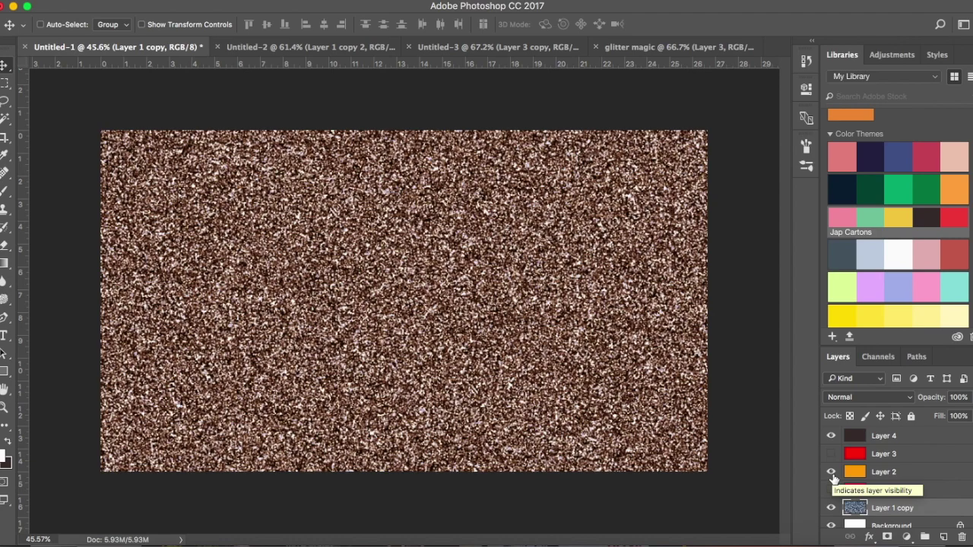
{"action": "left_click", "coordinate": [831, 473]}
{"action": "left_click", "coordinate": [831, 454]}
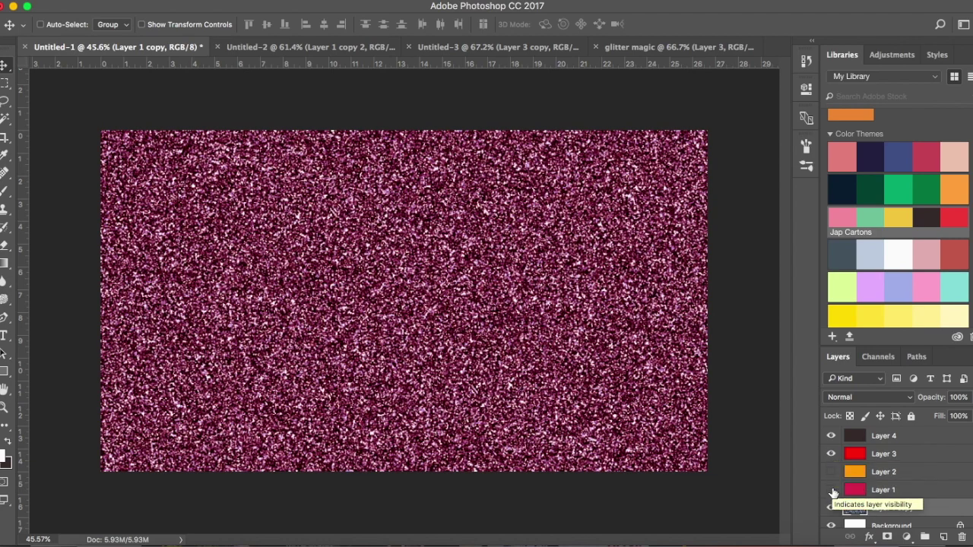
{"action": "left_click", "coordinate": [831, 490]}
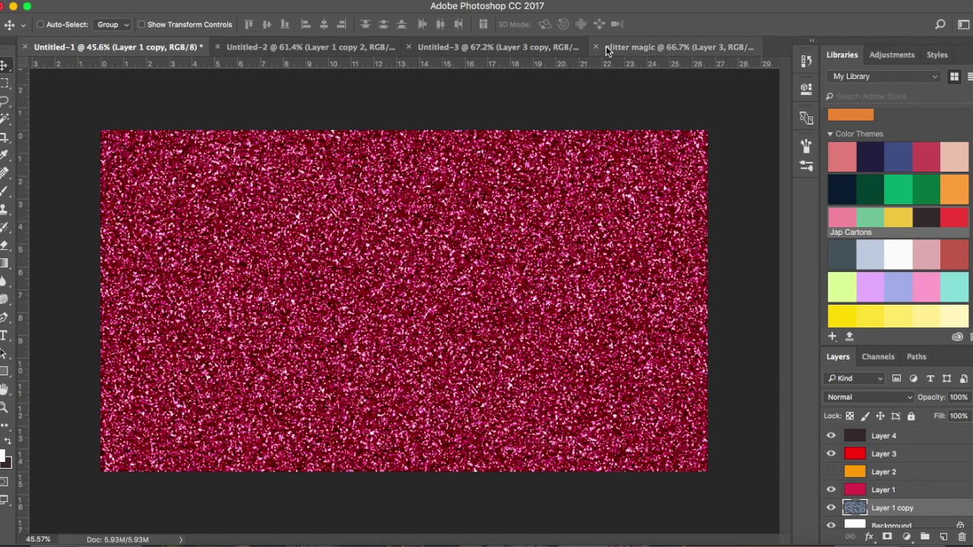
{"action": "left_click", "coordinate": [508, 46]}
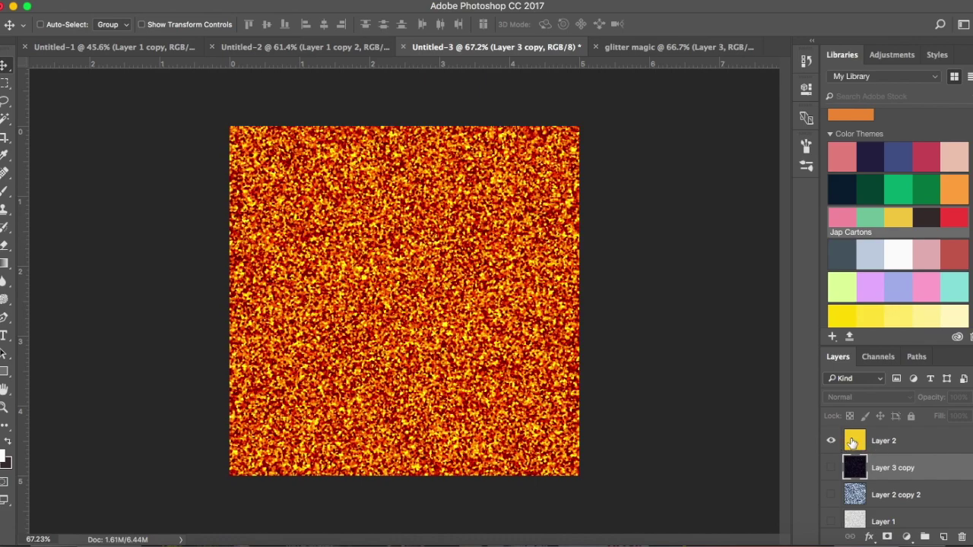
Hide and re-show Untitled-3's yellow Layer 2 to compare, then bring up Untitled-1's File > Export options.
{"action": "left_click", "coordinate": [831, 443]}
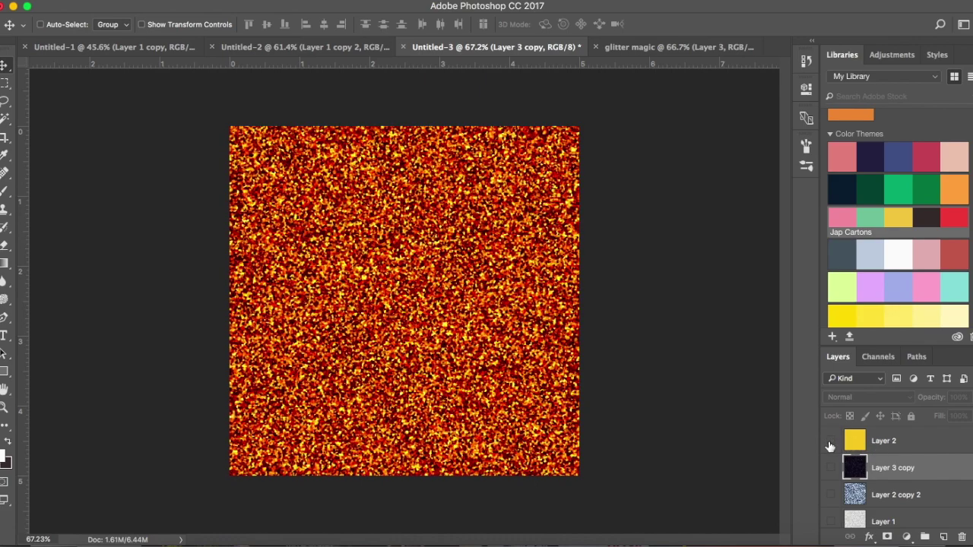
{"action": "left_click", "coordinate": [831, 442]}
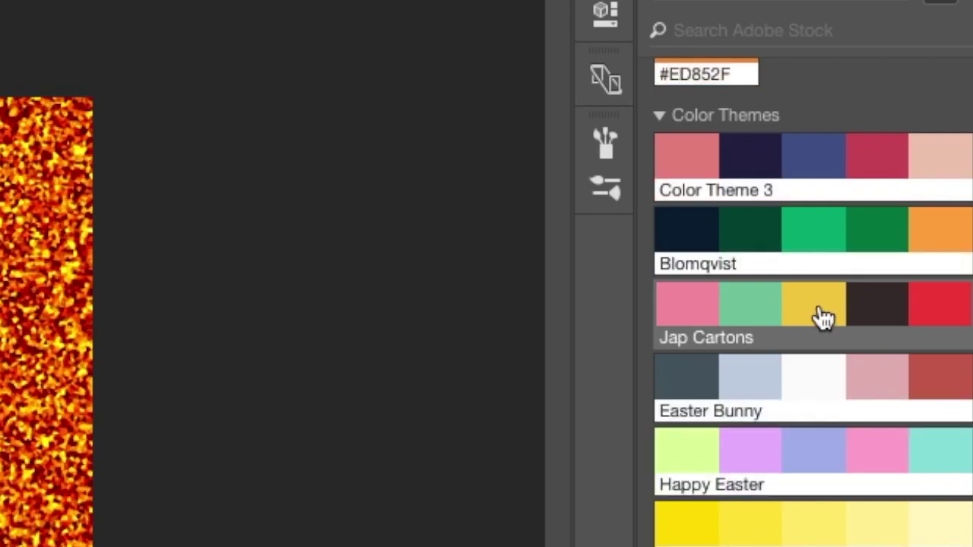
{"action": "mouse_move", "coordinate": [817, 311]}
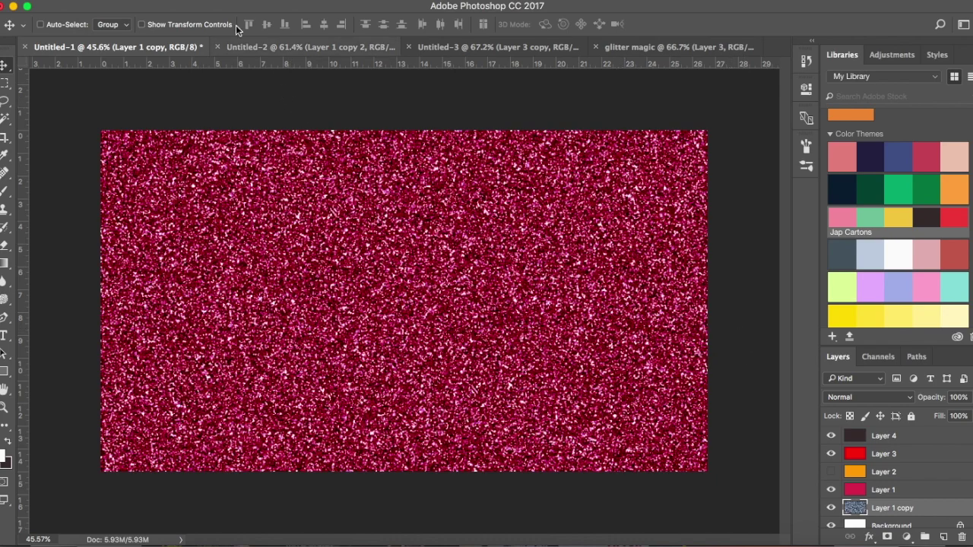
{"action": "left_click", "coordinate": [99, 2]}
{"action": "mouse_move", "coordinate": [127, 181]}
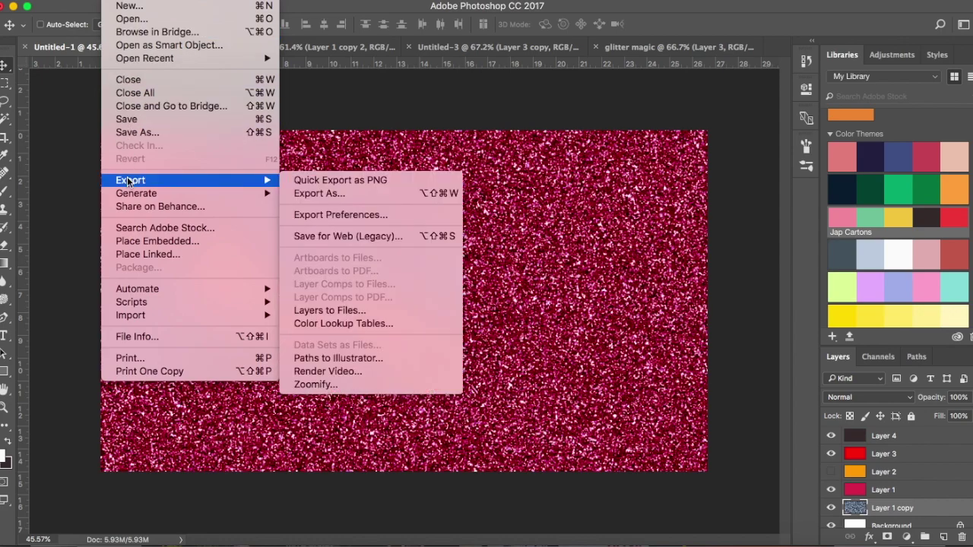
Set Export As for Untitled-1 to PNG at 1920 × 1080 and start exporting.
{"action": "left_click", "coordinate": [319, 194]}
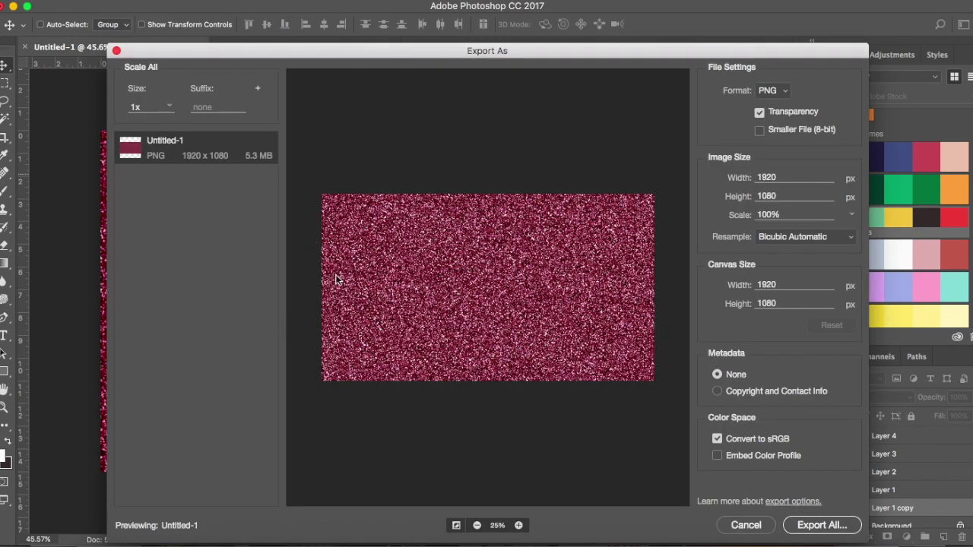
{"action": "left_click", "coordinate": [784, 95]}
{"action": "left_click", "coordinate": [784, 94]}
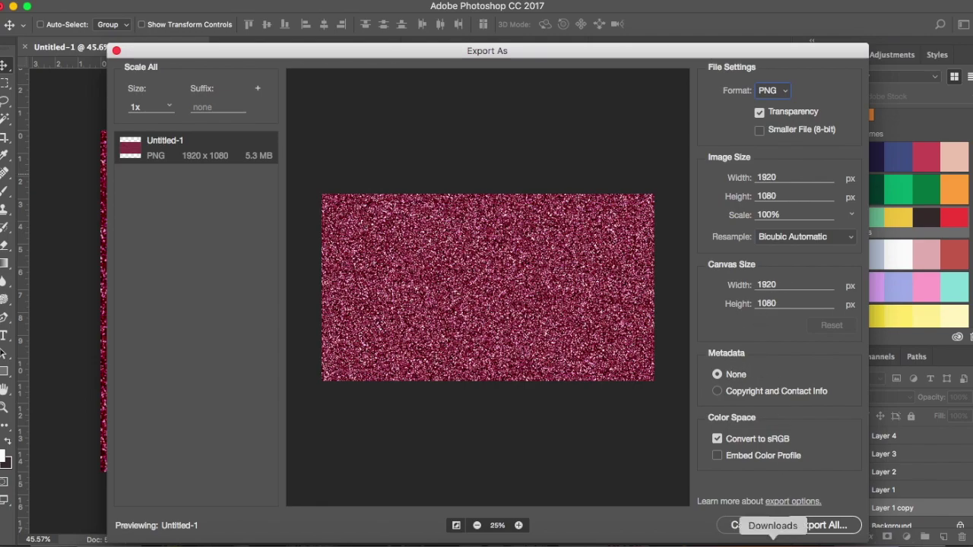
{"action": "left_click", "coordinate": [818, 527]}
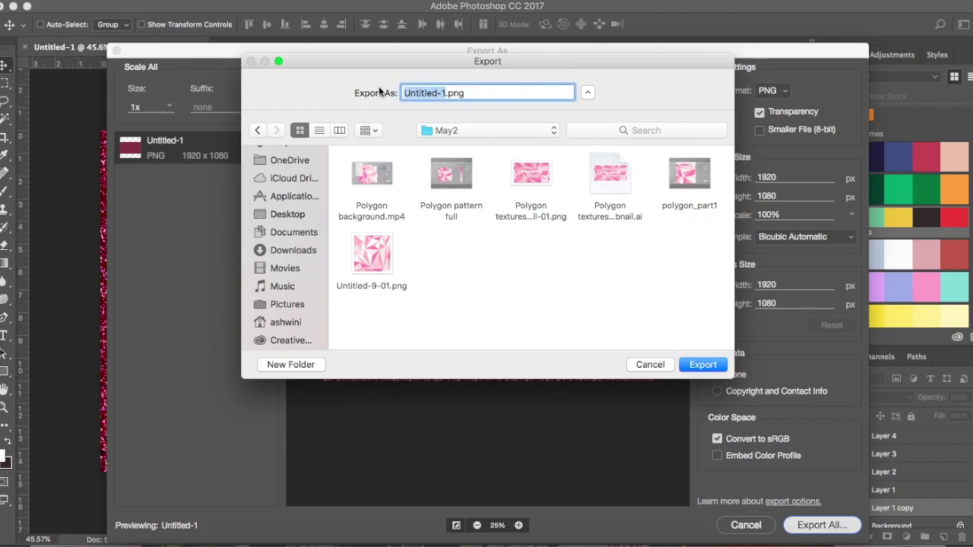
Name the export 'glitter 1' and save it as glitter 1.png in May2.
{"action": "type", "text": "glitter 1"}
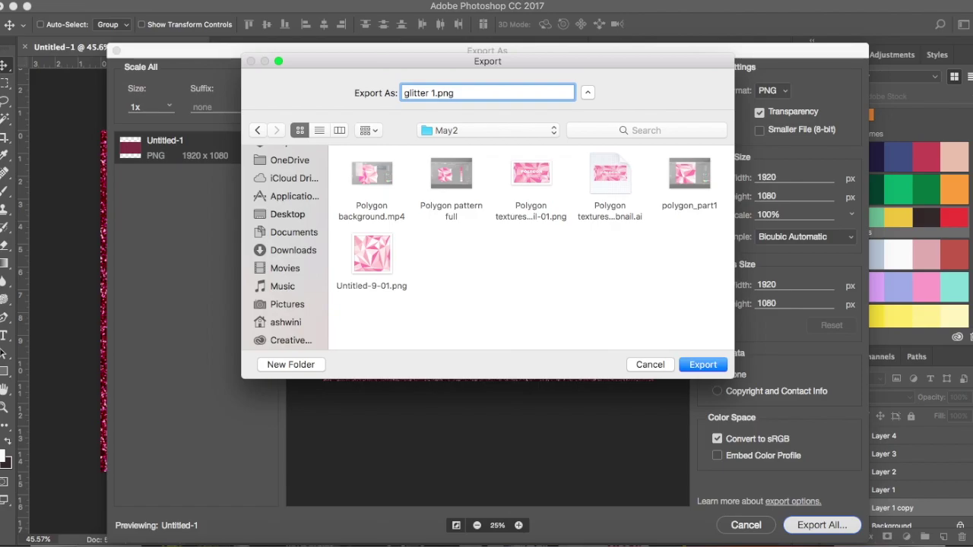
{"action": "key", "text": "Return"}
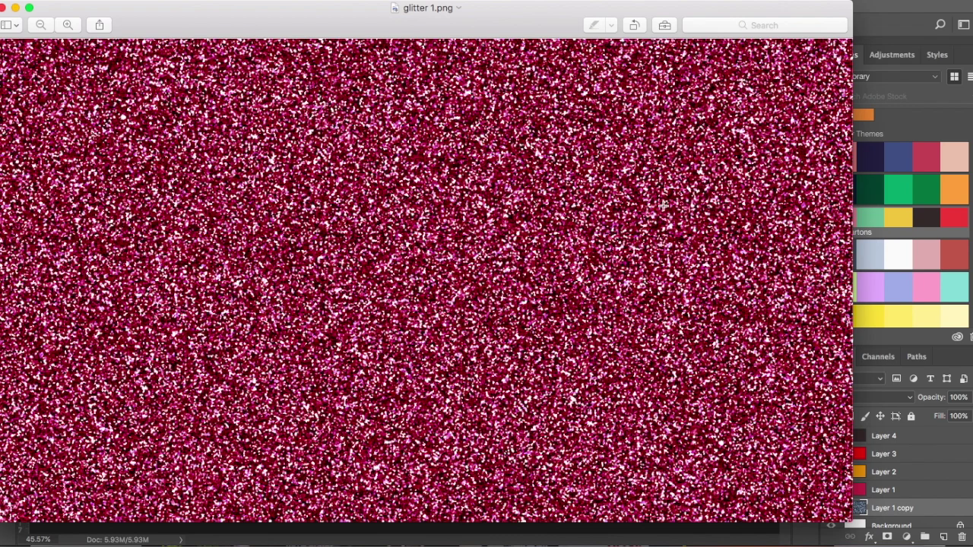
Close Preview, return to the glitter magic document, and add an empty Layer 4.
{"action": "left_click", "coordinate": [2, 9]}
{"action": "left_click", "coordinate": [636, 44]}
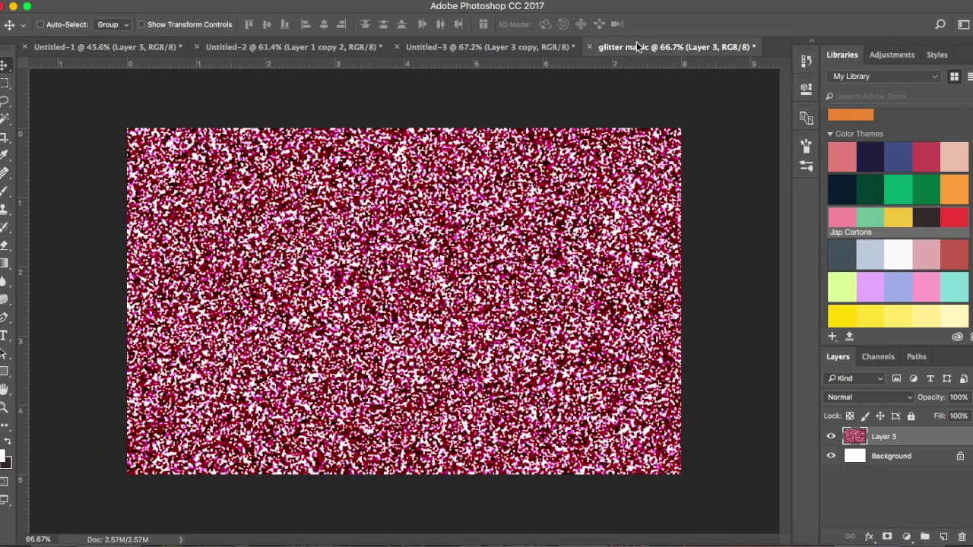
{"action": "left_click", "coordinate": [943, 537]}
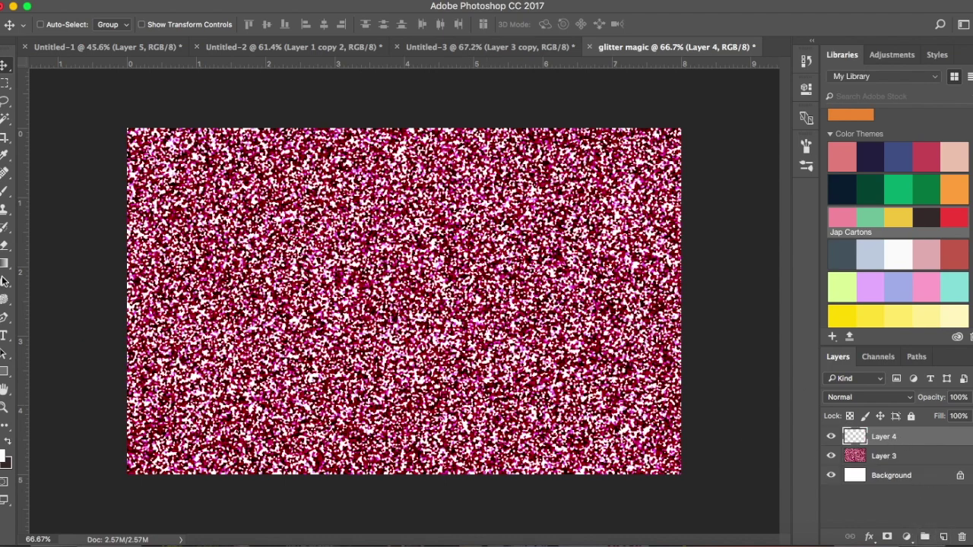
Move the Yay text layer below the glitter and add a new layer above Background.
{"action": "left_click", "coordinate": [4, 336]}
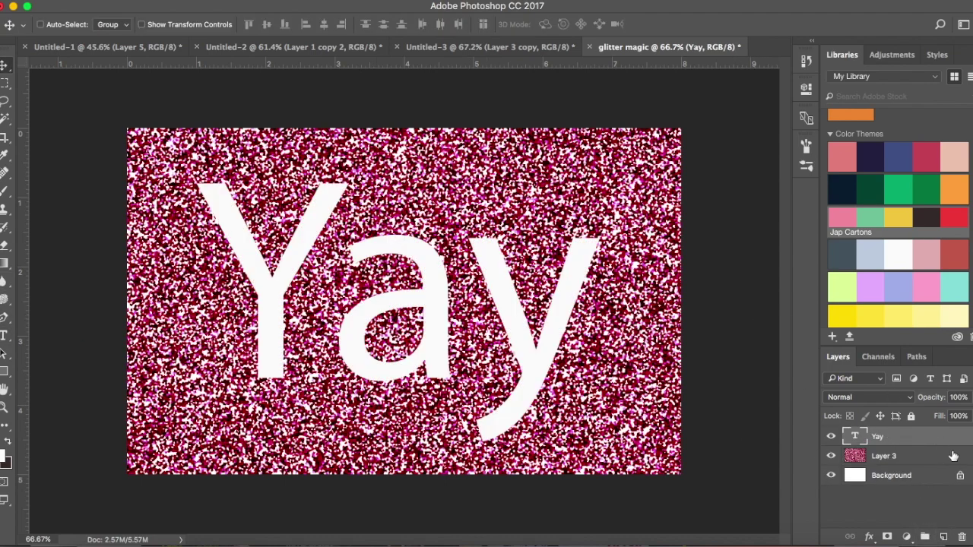
{"action": "left_click_drag", "start_coordinate": [897, 436], "coordinate": [878, 468]}
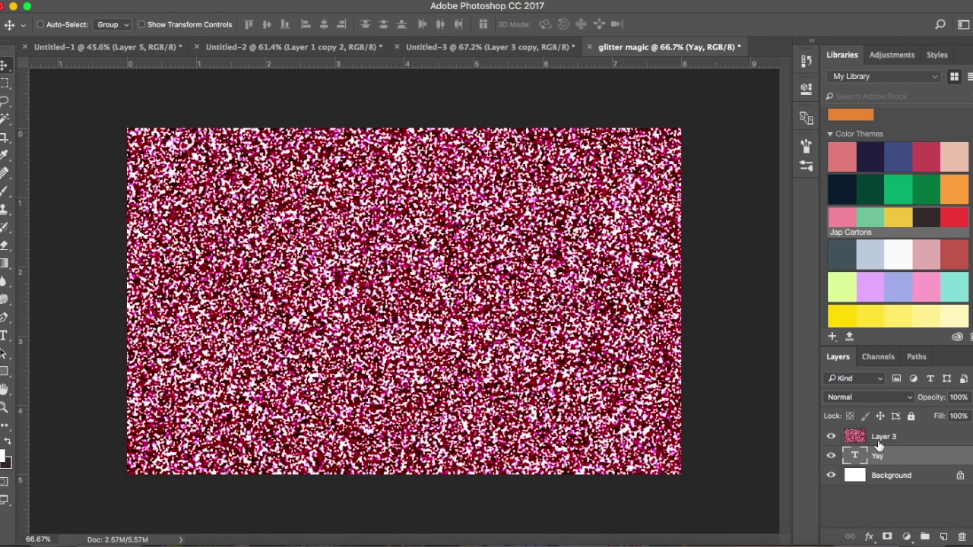
{"action": "left_click", "coordinate": [913, 470]}
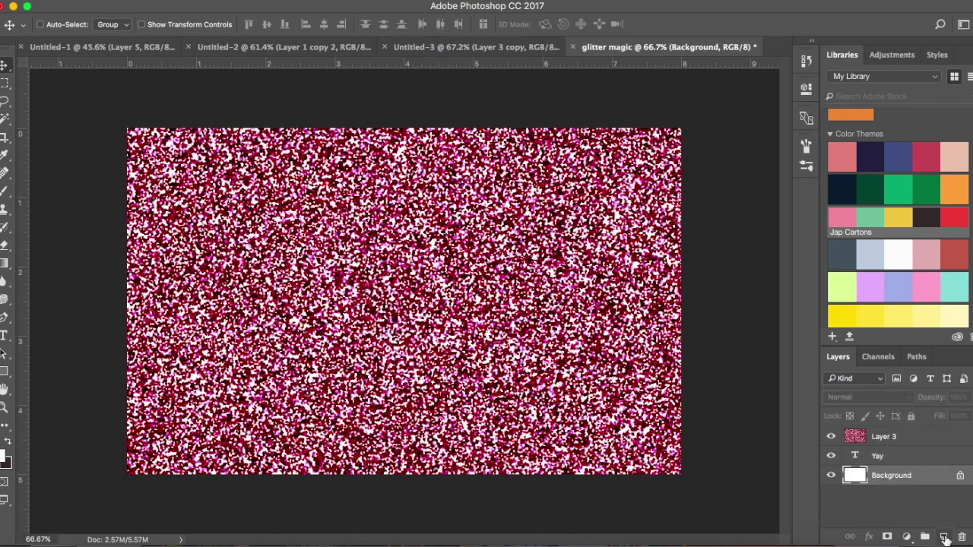
{"action": "left_click", "coordinate": [944, 538]}
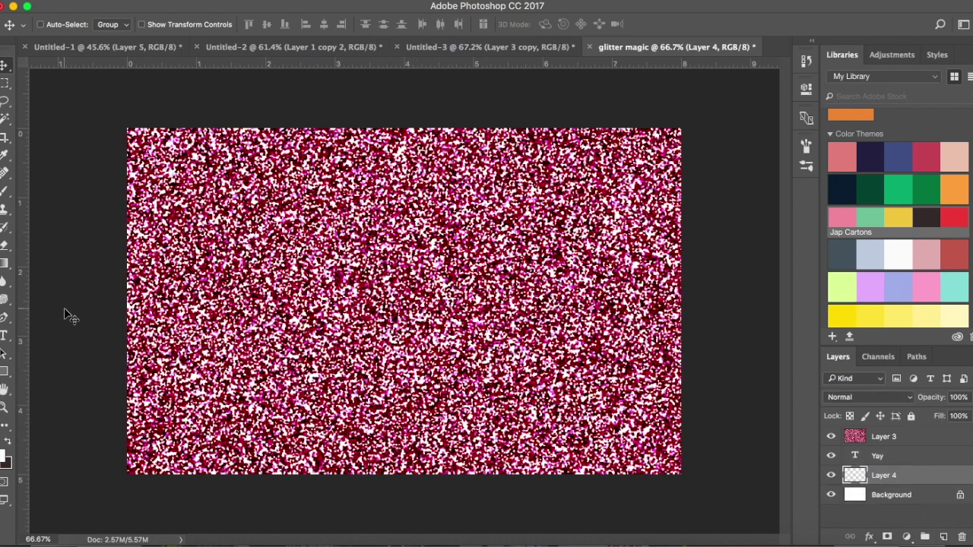
Fill Layer 4 dark purple and hide glitter Layer 3 to reveal the white Yay text.
{"action": "left_click", "coordinate": [9, 445]}
{"action": "scroll", "coordinate": [941, 222], "scroll_direction": "down", "scroll_amount": 5}
{"action": "key", "text": "super+BackSpace"}
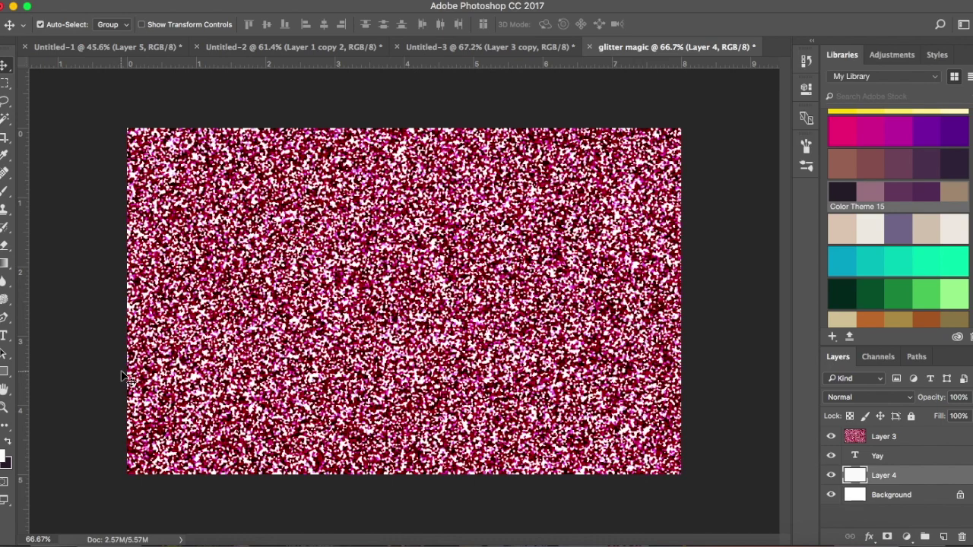
{"action": "key", "text": "alt+BackSpace"}
{"action": "left_click", "coordinate": [831, 437]}
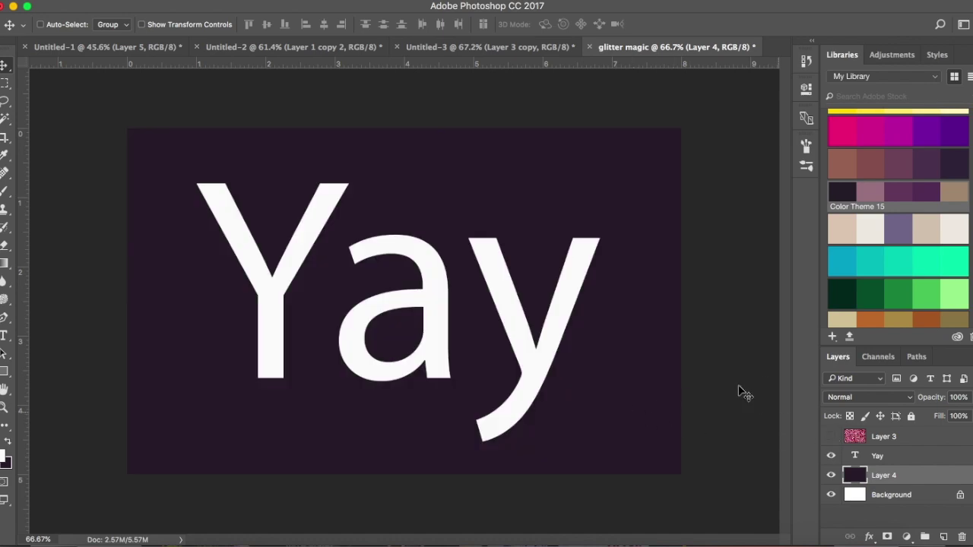
Pick pure black, fill Layer 4 solid black, and make glitter Layer 3 visible again.
{"action": "left_click", "coordinate": [3, 456]}
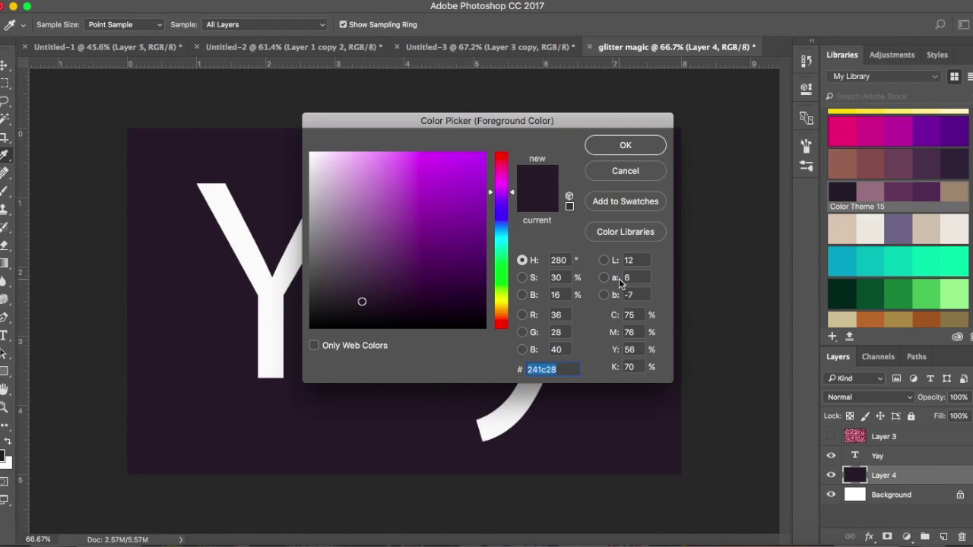
{"action": "left_click_drag", "start_coordinate": [365, 304], "coordinate": [288, 330]}
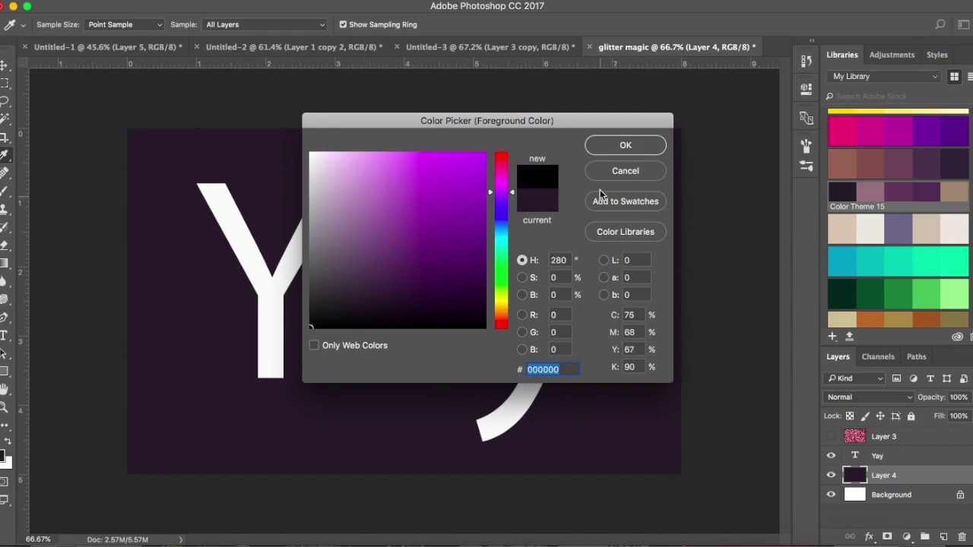
{"action": "left_click", "coordinate": [625, 146]}
{"action": "key", "text": "v"}
{"action": "key", "text": "x"}
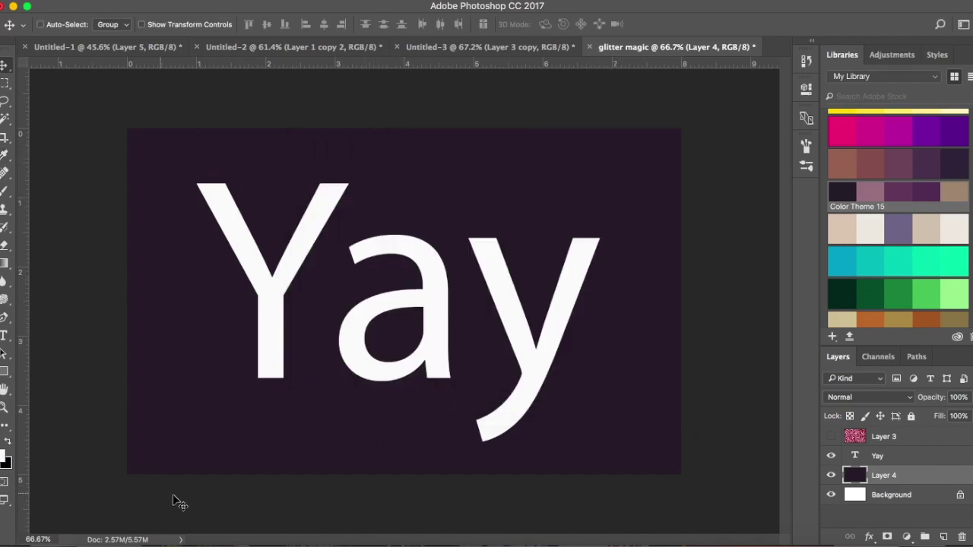
{"action": "key", "text": "super+BackSpace"}
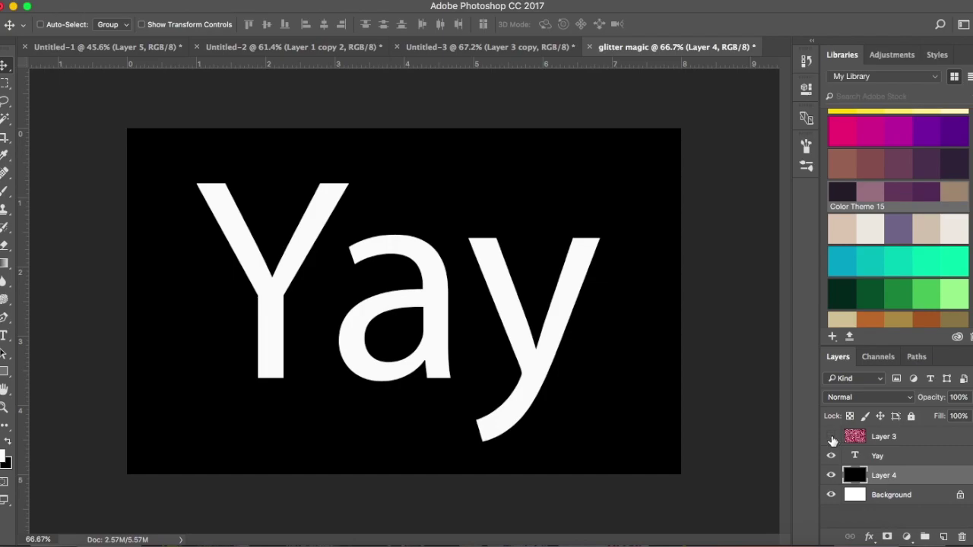
{"action": "left_click", "coordinate": [831, 438]}
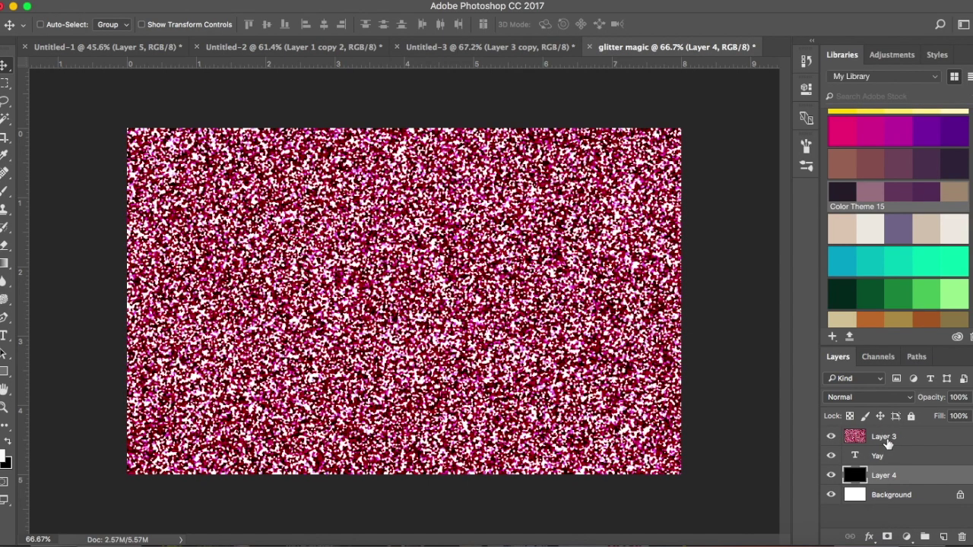
Create a clipping mask of glitter Layer 3 onto the Yay text, then select the Yay layer.
{"action": "left_click", "coordinate": [886, 441]}
{"action": "right_click", "coordinate": [887, 442]}
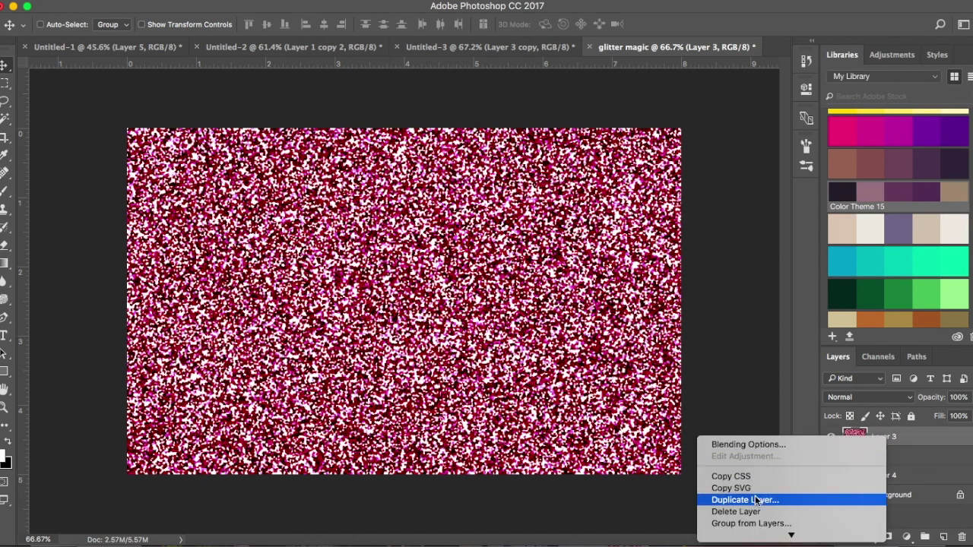
{"action": "scroll", "coordinate": [755, 496], "scroll_direction": "down", "scroll_amount": 5}
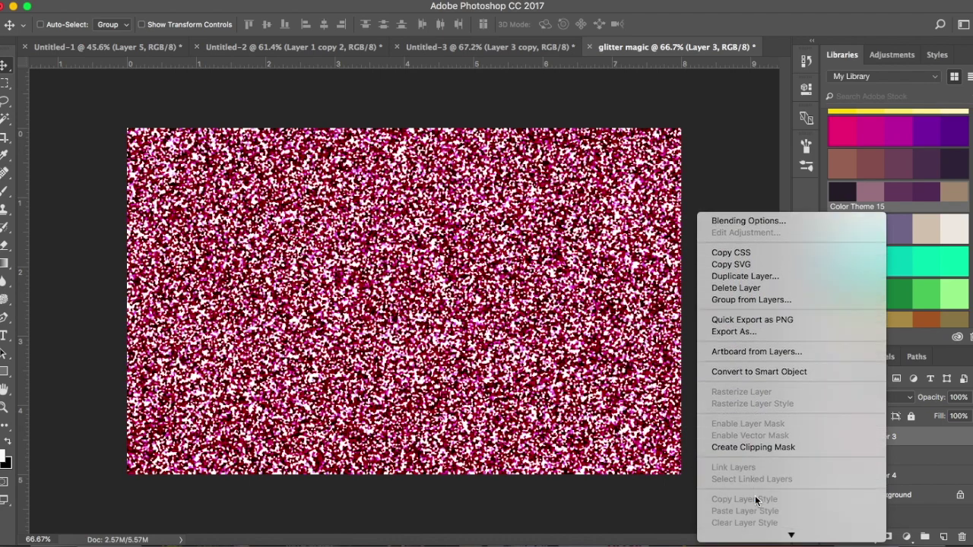
{"action": "left_click", "coordinate": [772, 423]}
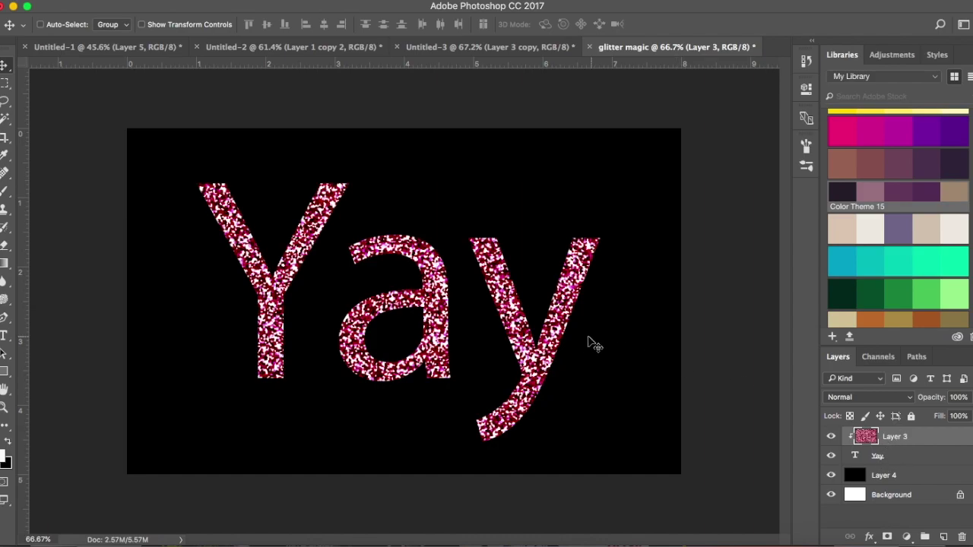
{"action": "left_click", "coordinate": [864, 454]}
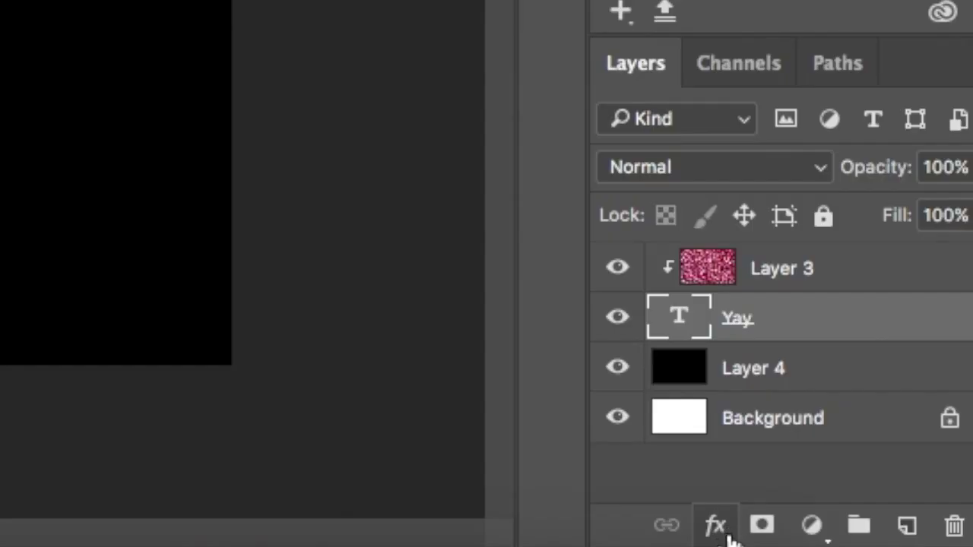
{"action": "left_click", "coordinate": [868, 537]}
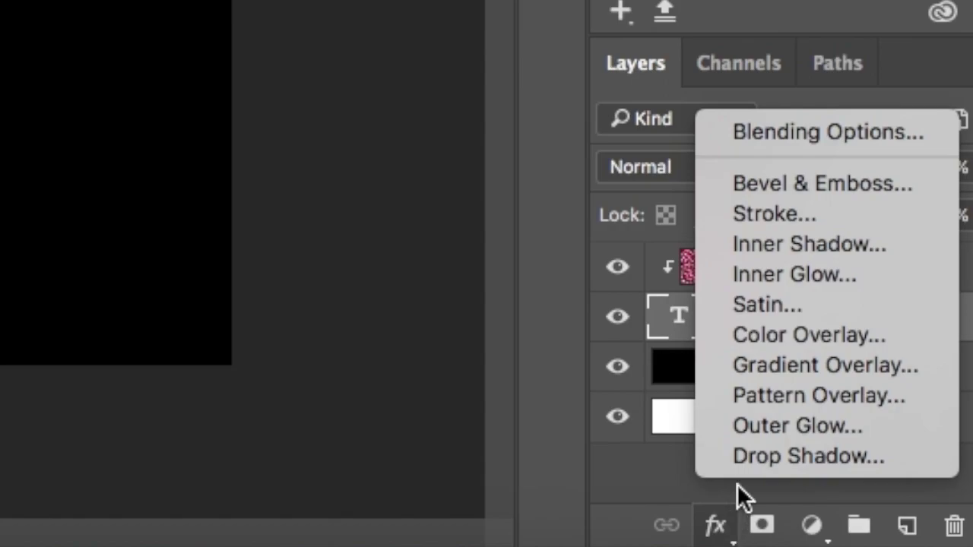
Add a Stroke effect to the Yay text, first trying a pink colour at 6 px.
{"action": "left_click", "coordinate": [788, 216]}
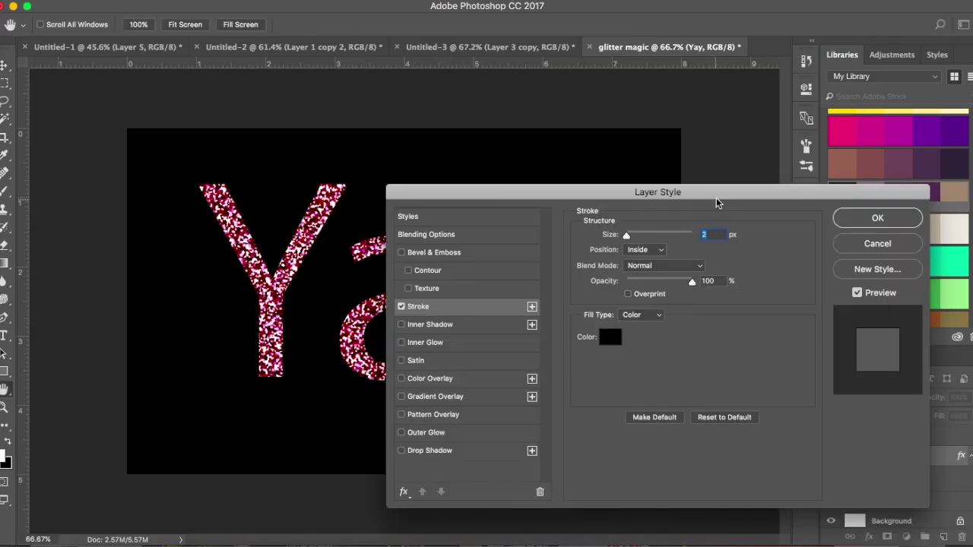
{"action": "left_click_drag", "start_coordinate": [717, 203], "coordinate": [773, 272]}
{"action": "left_click", "coordinate": [667, 408]}
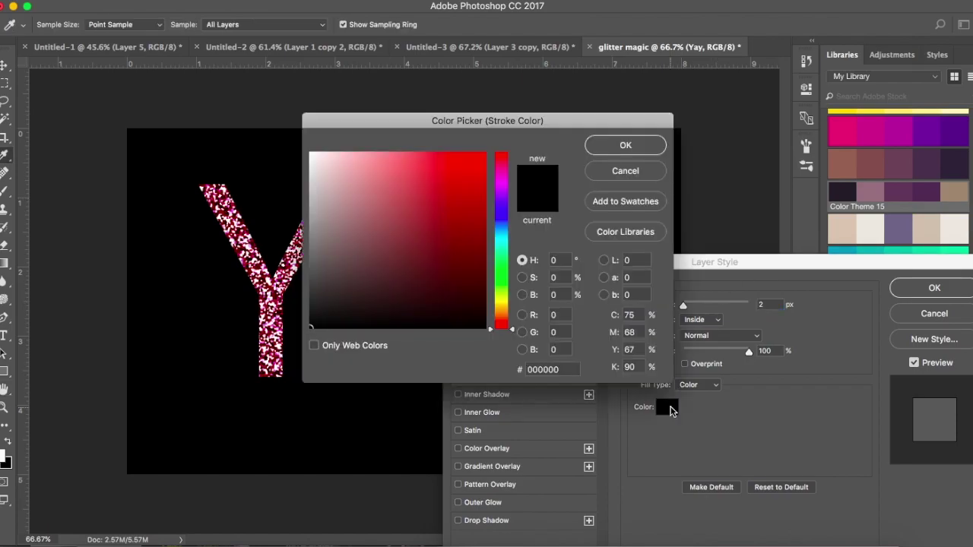
{"action": "left_click_drag", "start_coordinate": [317, 323], "coordinate": [378, 184]}
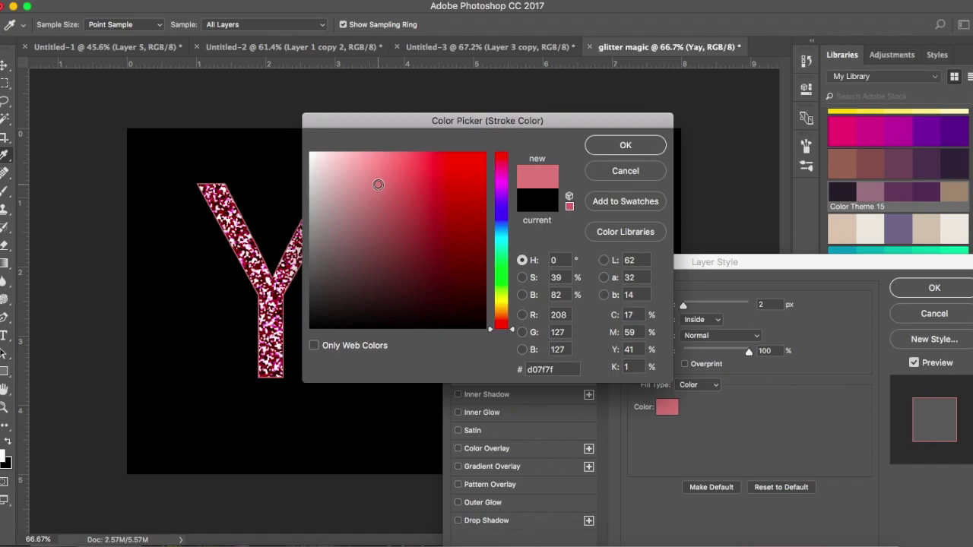
{"action": "left_click", "coordinate": [604, 146]}
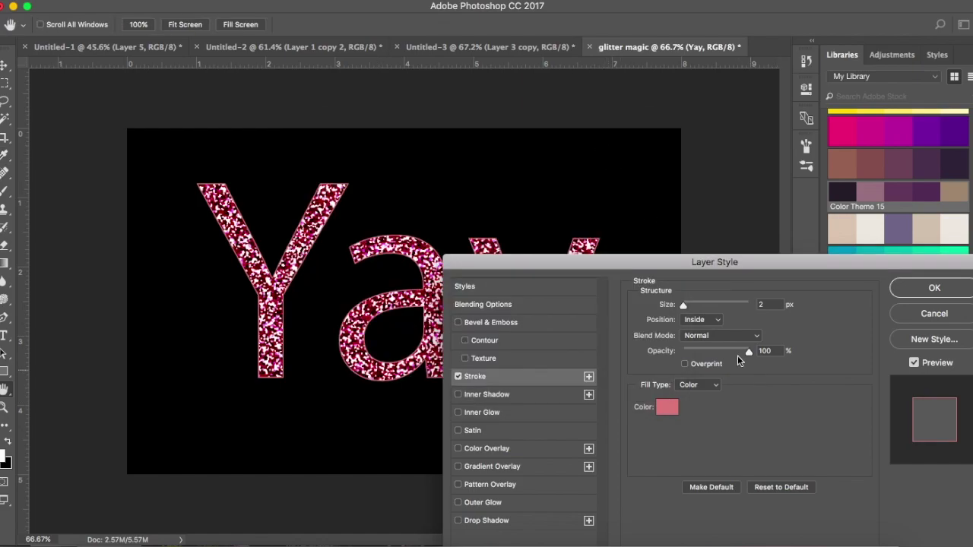
{"action": "left_click_drag", "start_coordinate": [693, 305], "coordinate": [688, 308]}
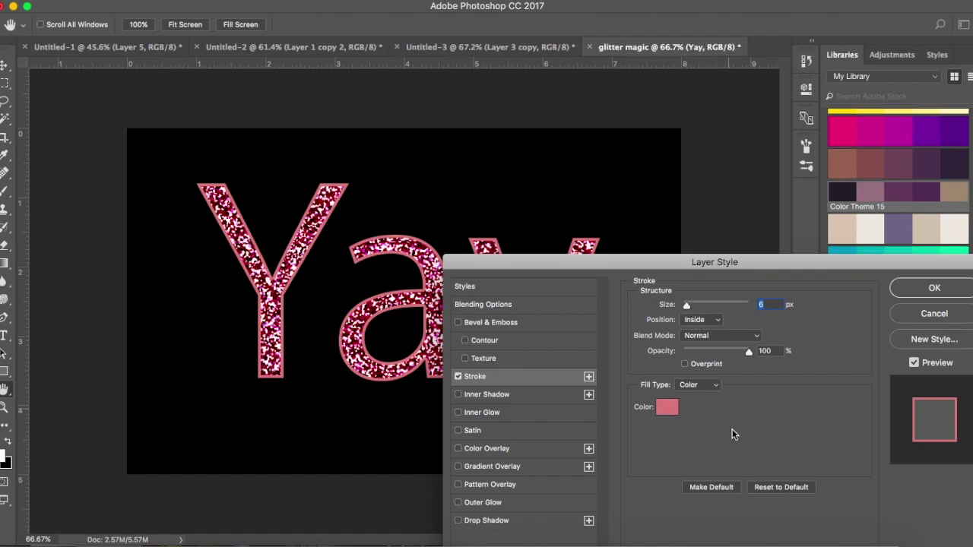
Change the stroke to near-white f0ecec at 3 px, apply it, and toggle the glitter to compare.
{"action": "left_click", "coordinate": [663, 409]}
{"action": "left_click_drag", "start_coordinate": [371, 185], "coordinate": [311, 162]}
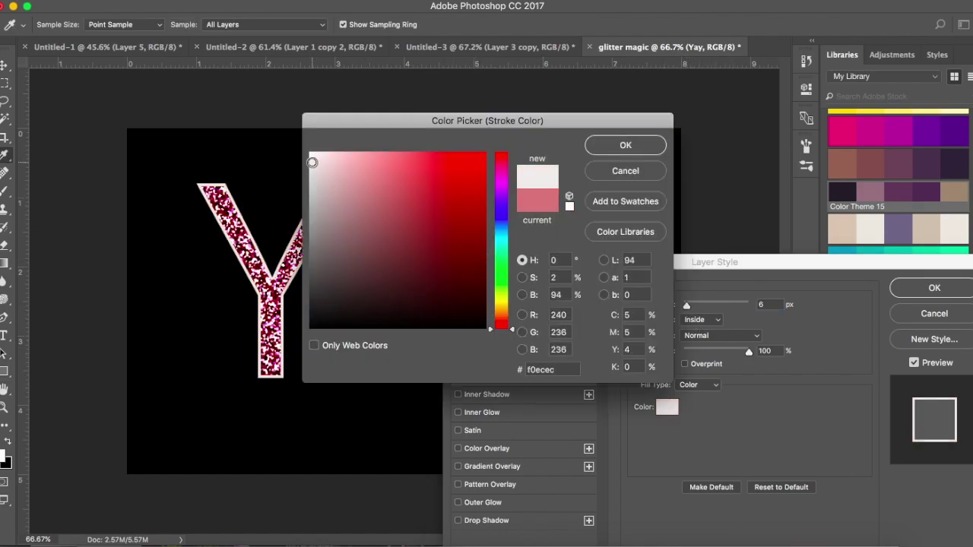
{"action": "left_click", "coordinate": [640, 146]}
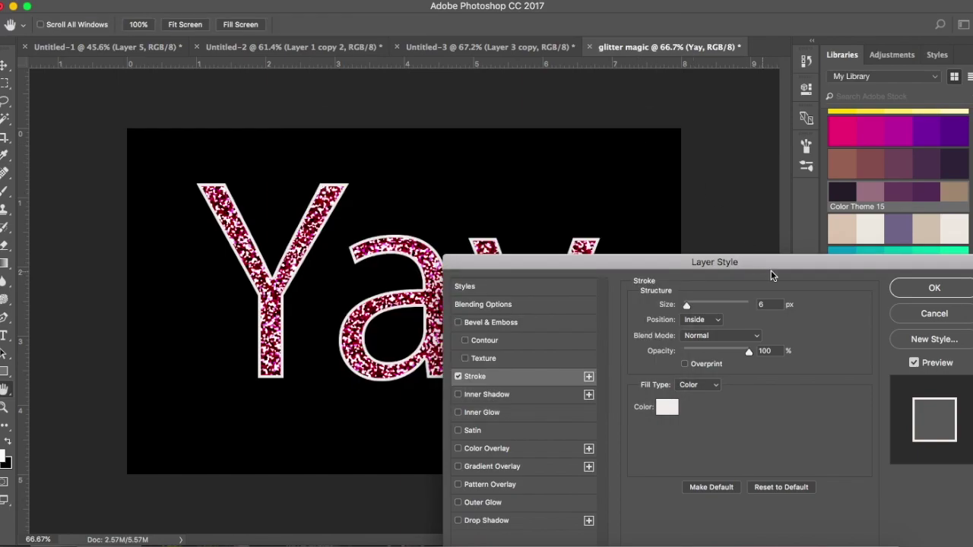
{"action": "mouse_move", "coordinate": [686, 304]}
{"action": "left_mouse_down"}
{"action": "mouse_move", "coordinate": [699, 306]}
{"action": "mouse_move", "coordinate": [683, 304]}
{"action": "left_mouse_up"}
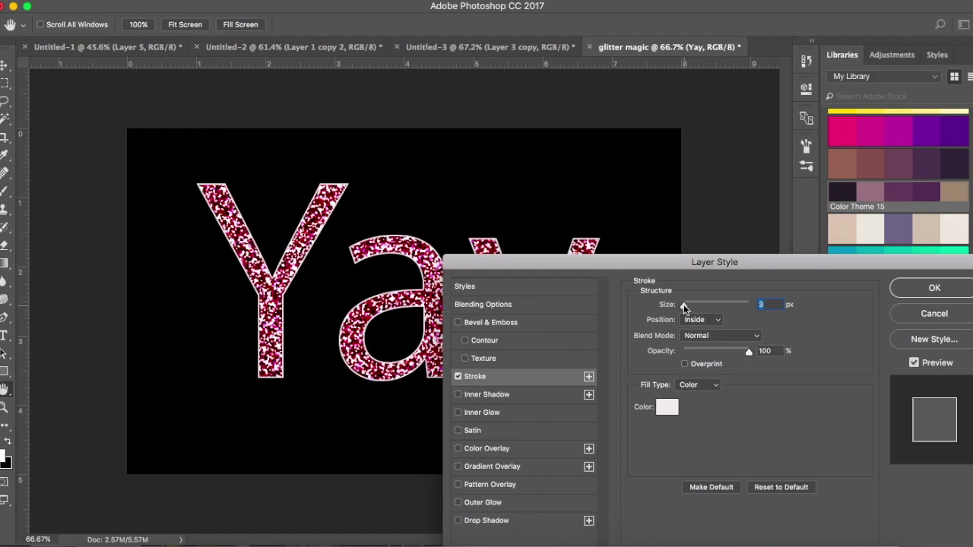
{"action": "left_click", "coordinate": [962, 297]}
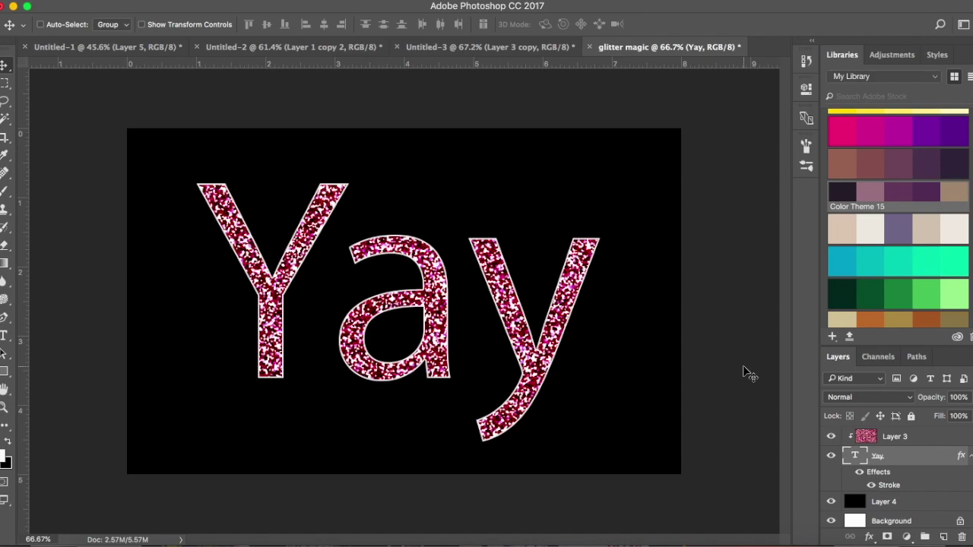
{"action": "left_click", "coordinate": [831, 436]}
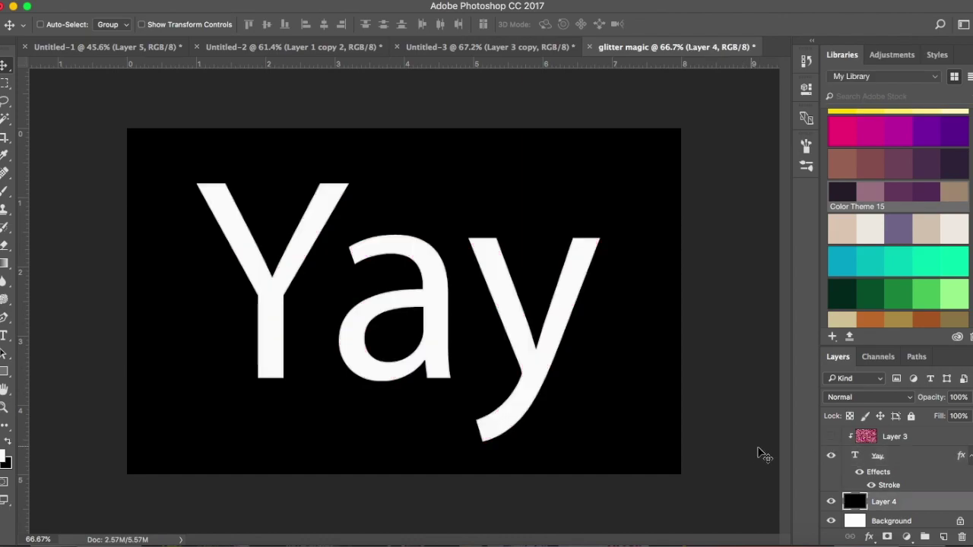
{"action": "left_click", "coordinate": [831, 437]}
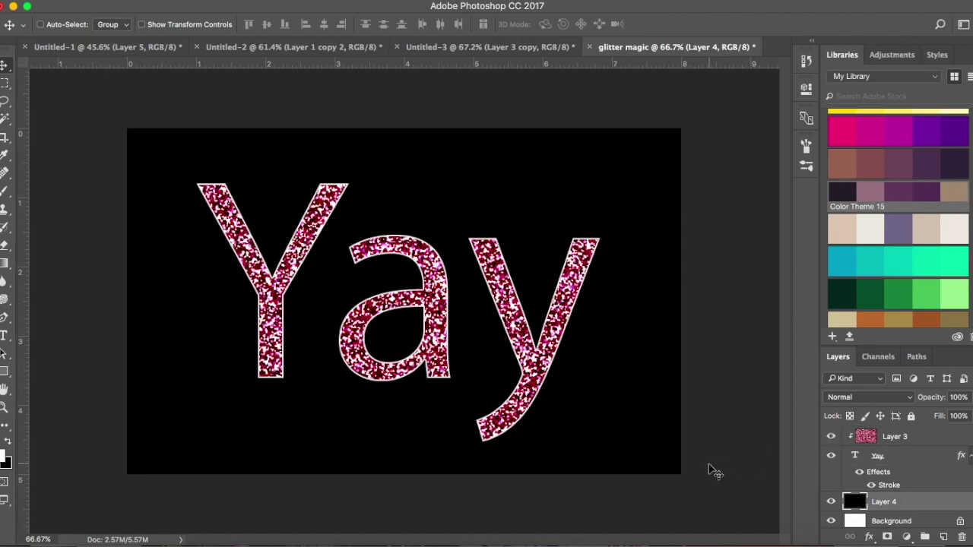